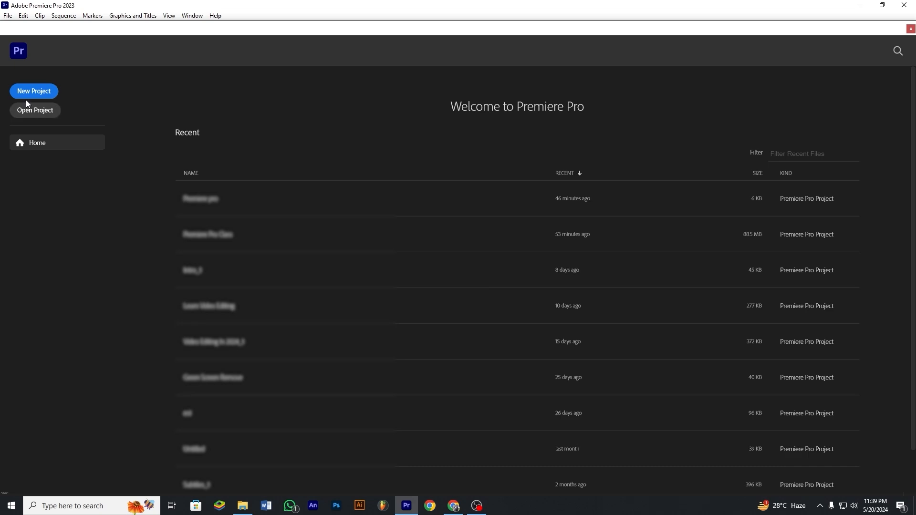
# Step: Start a new project and name it "Premiere pro class"
pyautogui.click(25, 93)
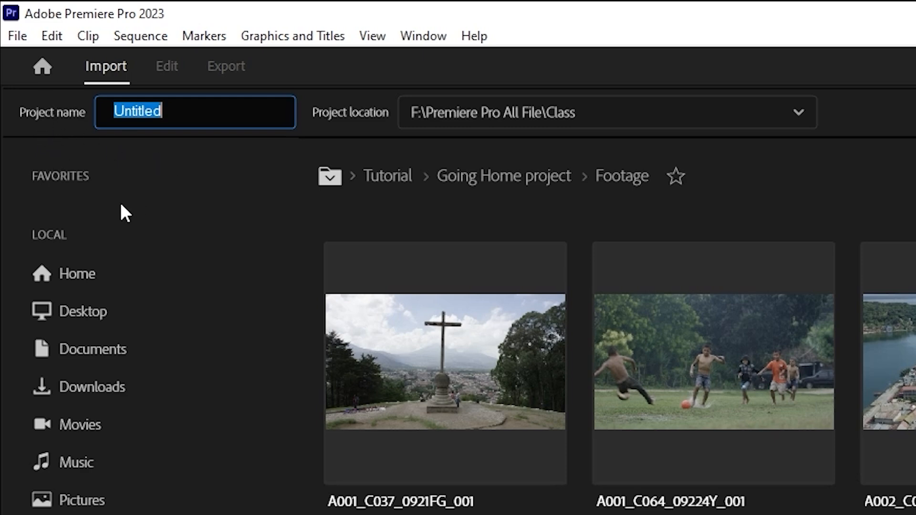
pyautogui.press('BackSpace')
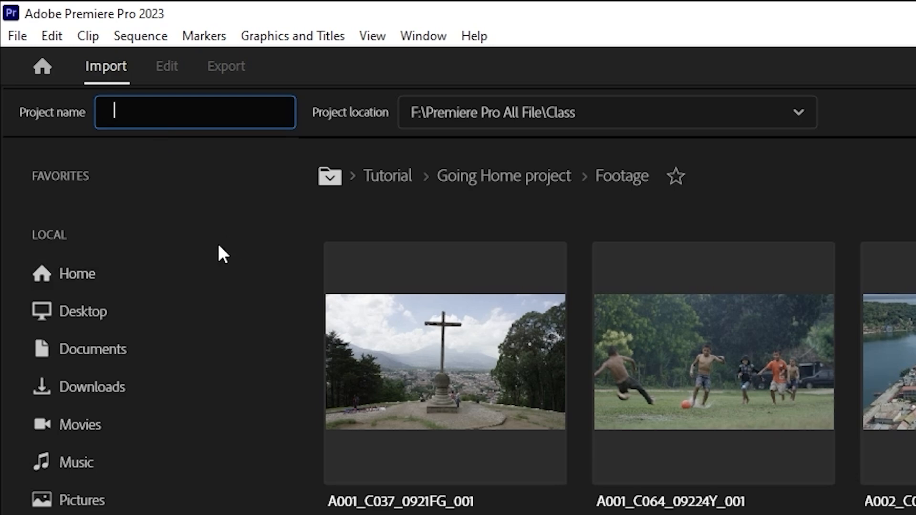
pyautogui.write('Premiere pro class')
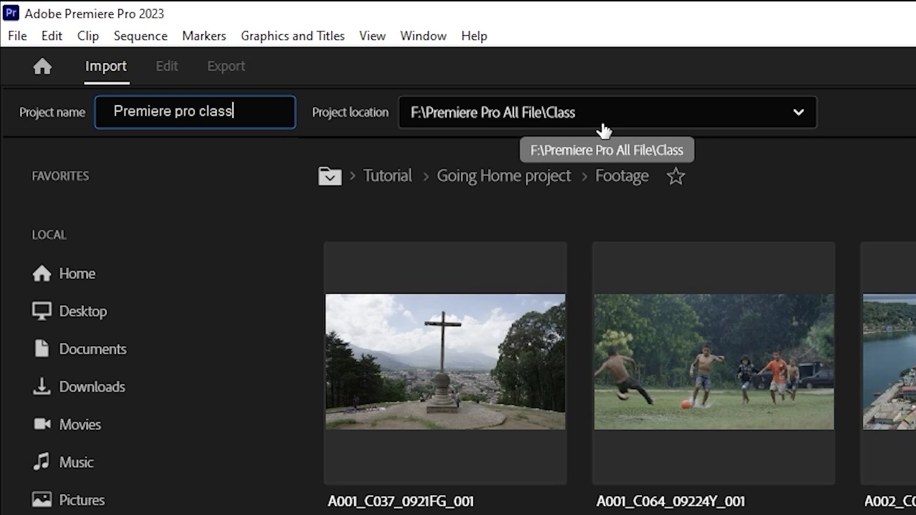
pyautogui.click(619, 125)
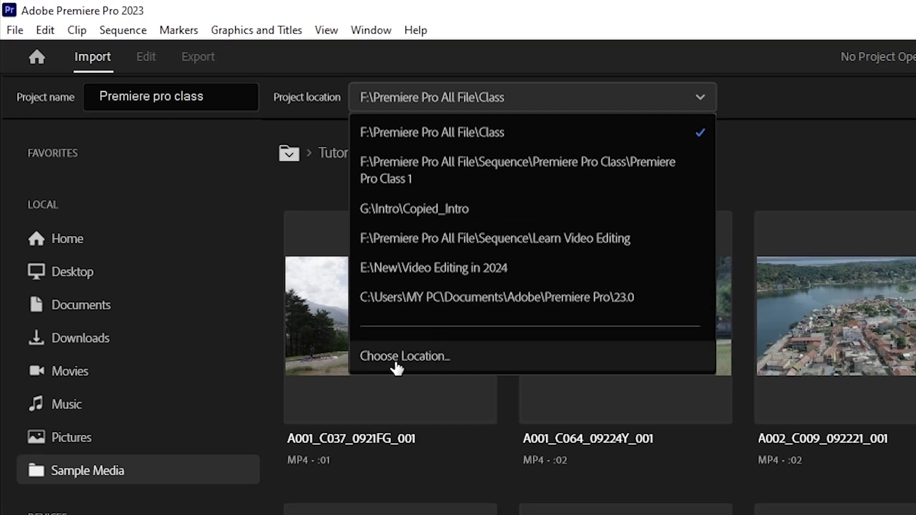
pyautogui.click(432, 362)
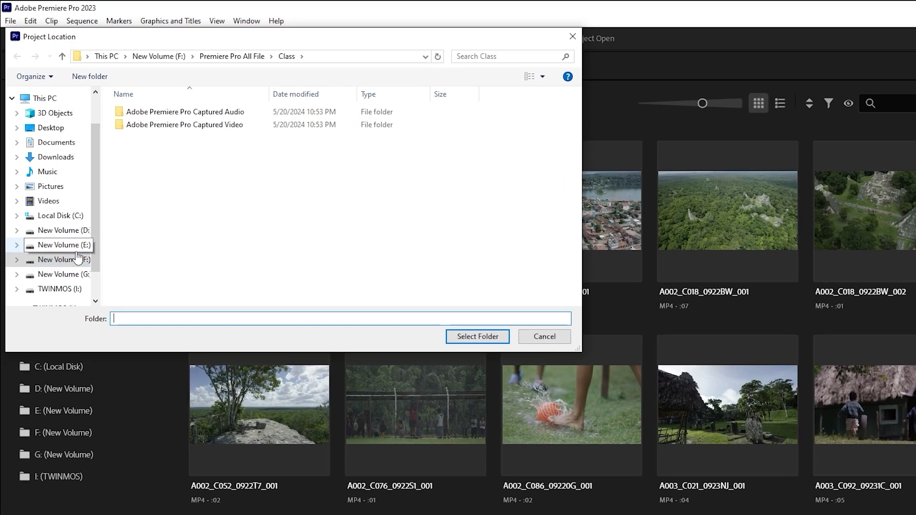
pyautogui.click(76, 260)
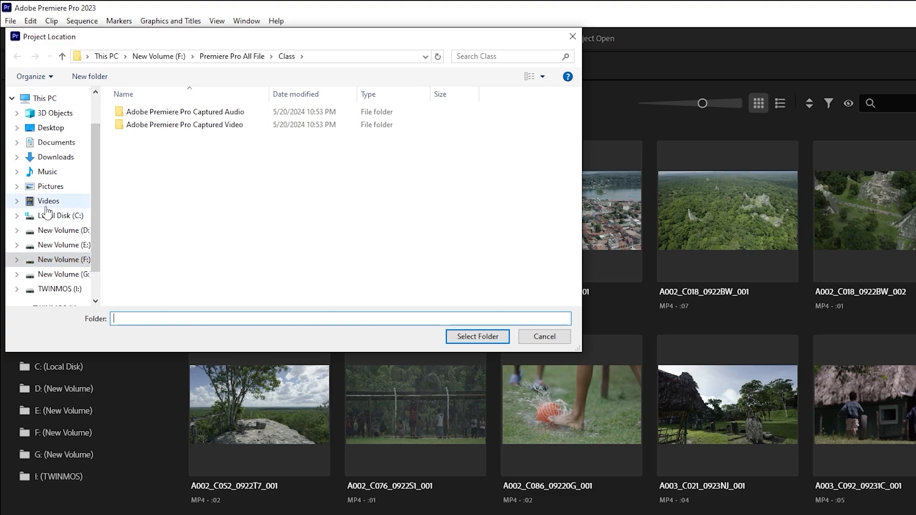
pyautogui.scroll(-2, 55, 225)
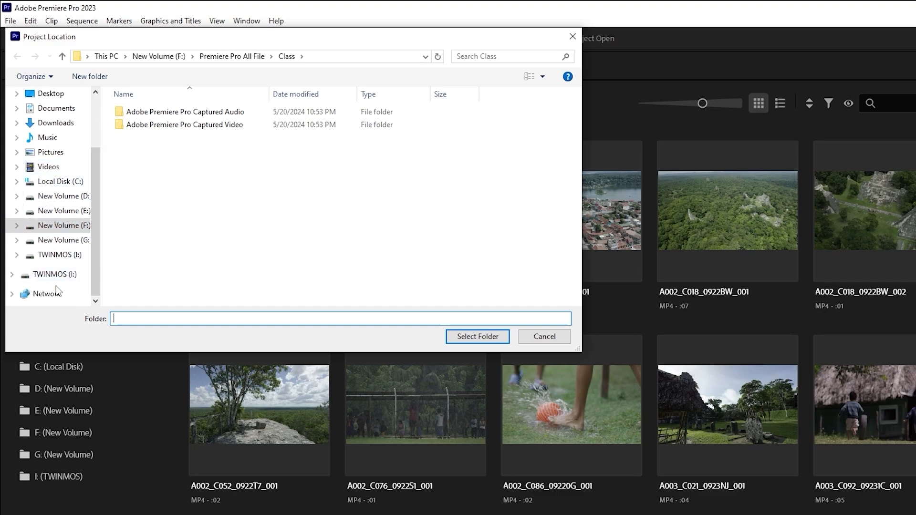
pyautogui.click(58, 240)
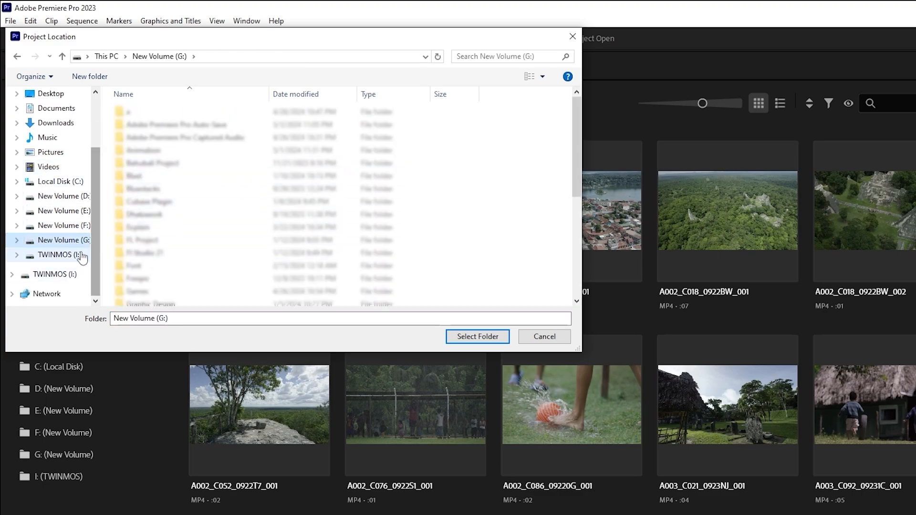
pyautogui.press('Escape')
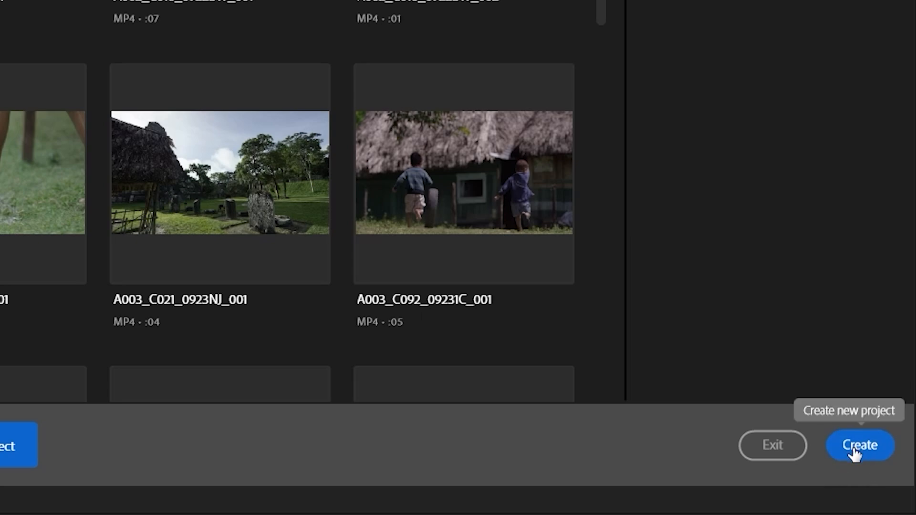
# Step: Create the project in the F:\Premiere Pro All File\Class location
pyautogui.click(855, 453)
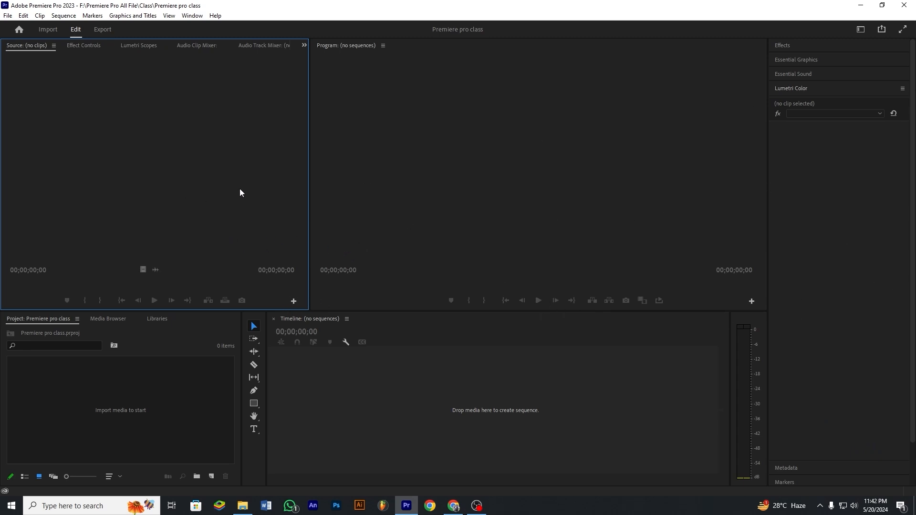
pyautogui.click(633, 206)
pyautogui.click(809, 249)
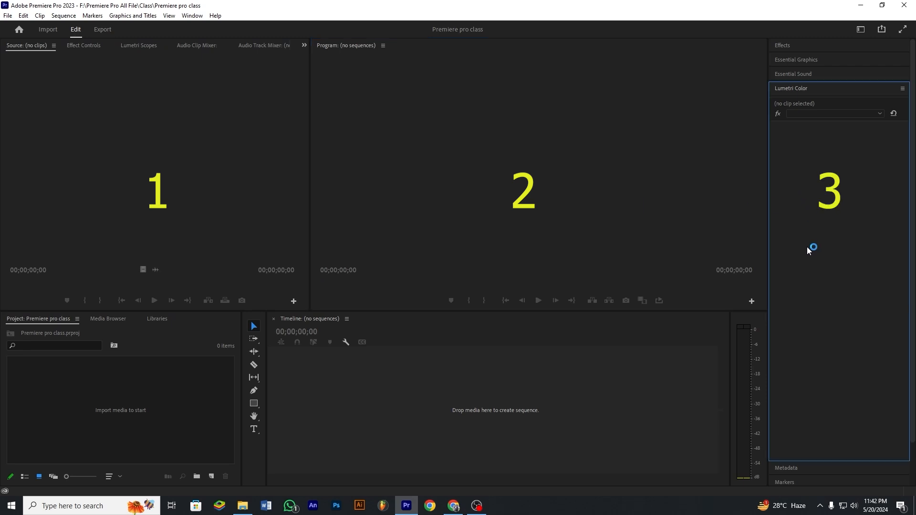
pyautogui.click(496, 391)
pyautogui.click(120, 406)
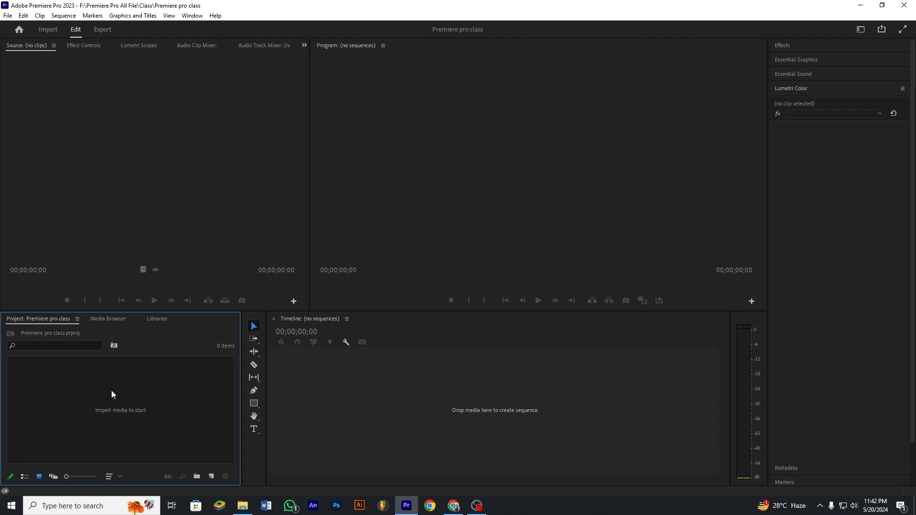
# Step: Start a new sequence in the project, then collapse and re-expand the ARRI preset group
pyautogui.rightClick(115, 400)
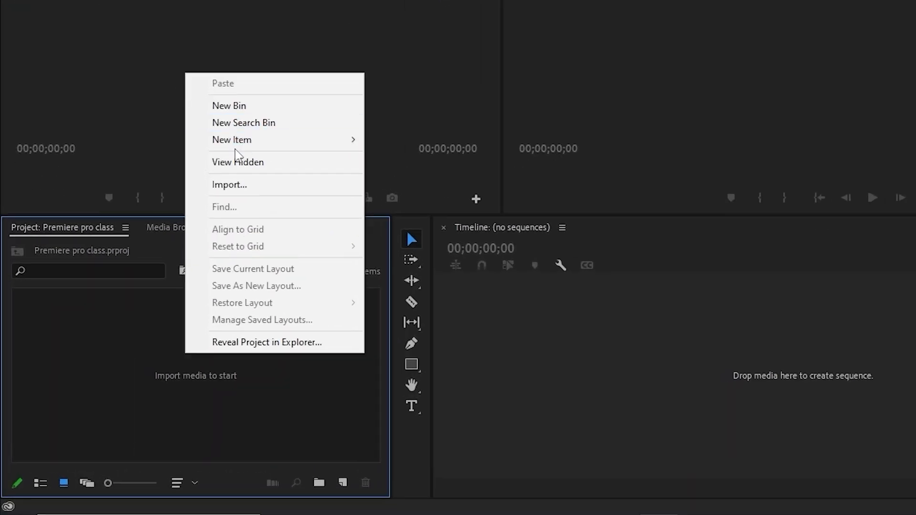
pyautogui.moveTo(262, 143)
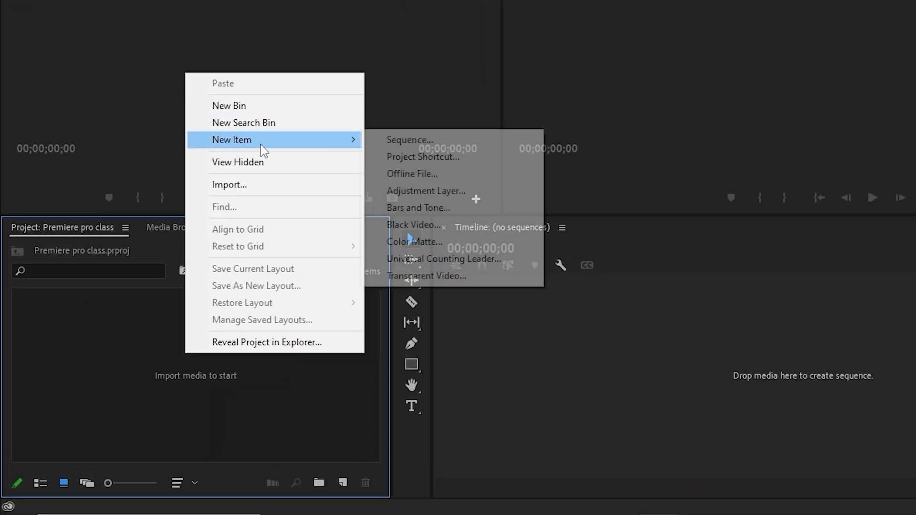
pyautogui.click(405, 140)
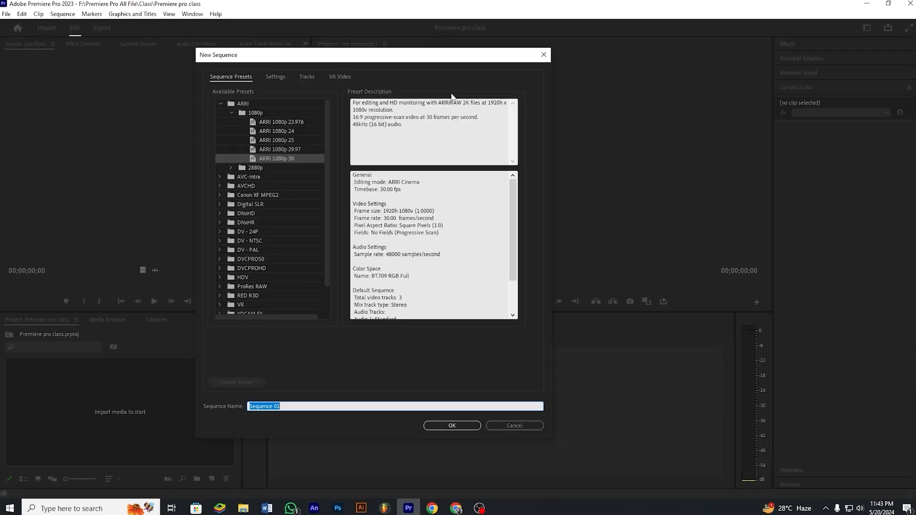
pyautogui.click(220, 104)
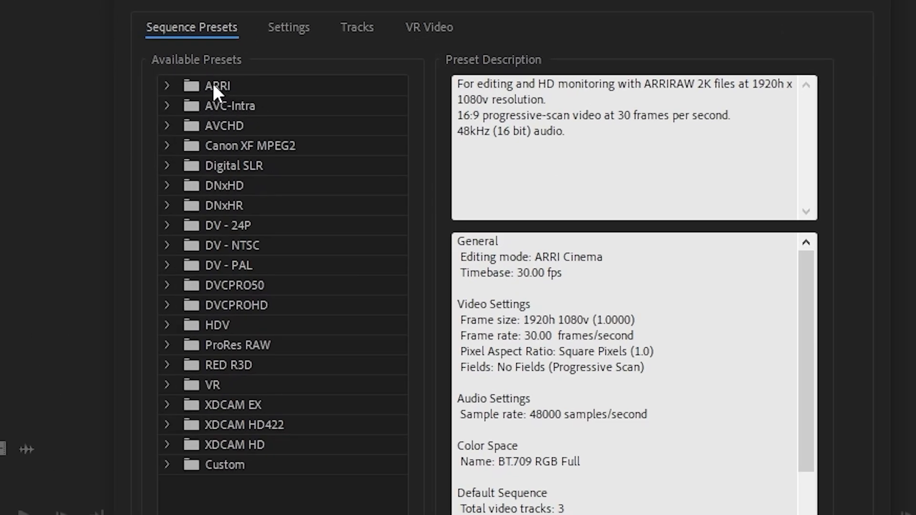
pyautogui.click(167, 87)
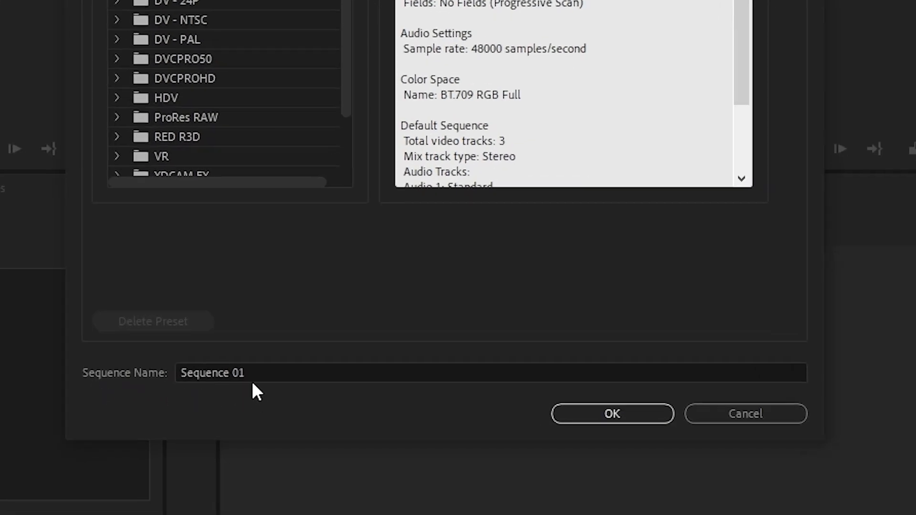
# Step: Name the new sequence "Class 1" and create it with the ARRI 1080p 30 preset
pyautogui.click(253, 375)
pyautogui.press('BackSpace')
pyautogui.press('BackSpace')
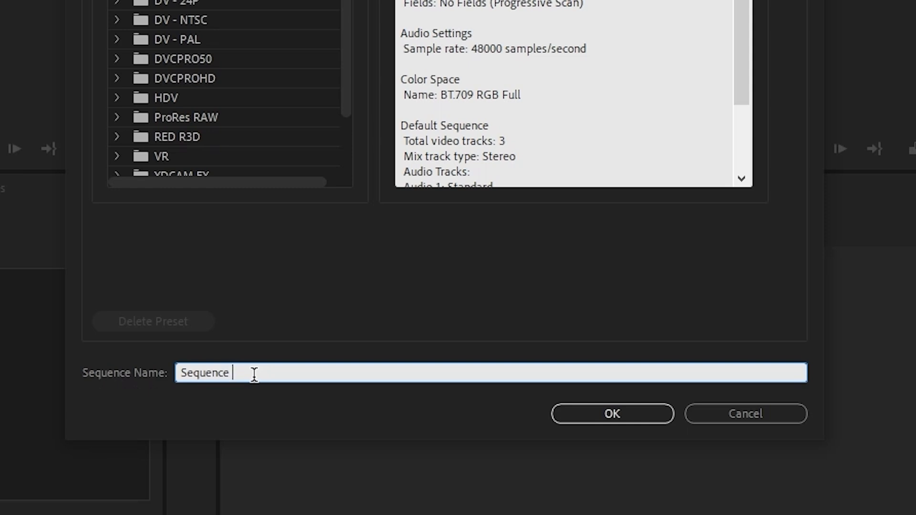
pyautogui.press('BackSpace')
pyautogui.press('BackSpace')
pyautogui.press('BackSpace')
pyautogui.press('BackSpace')
pyautogui.press('BackSpace')
pyautogui.press('BackSpace')
pyautogui.press('BackSpace')
pyautogui.press('BackSpace')
pyautogui.press('BackSpace')
pyautogui.write('Class 1')
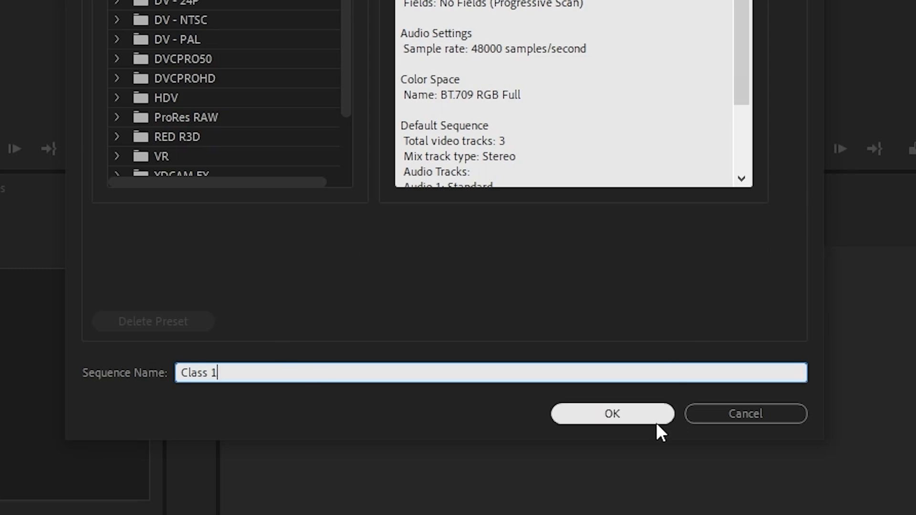
pyautogui.click(623, 418)
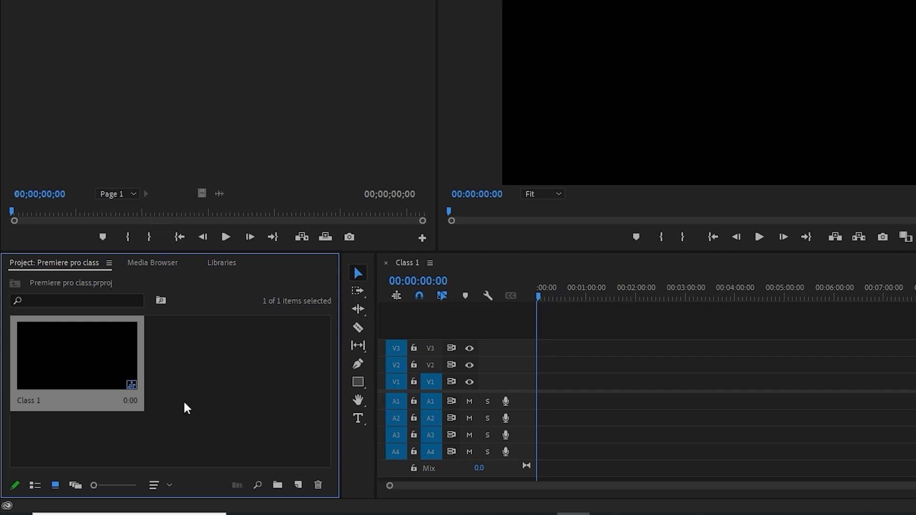
pyautogui.click(276, 399)
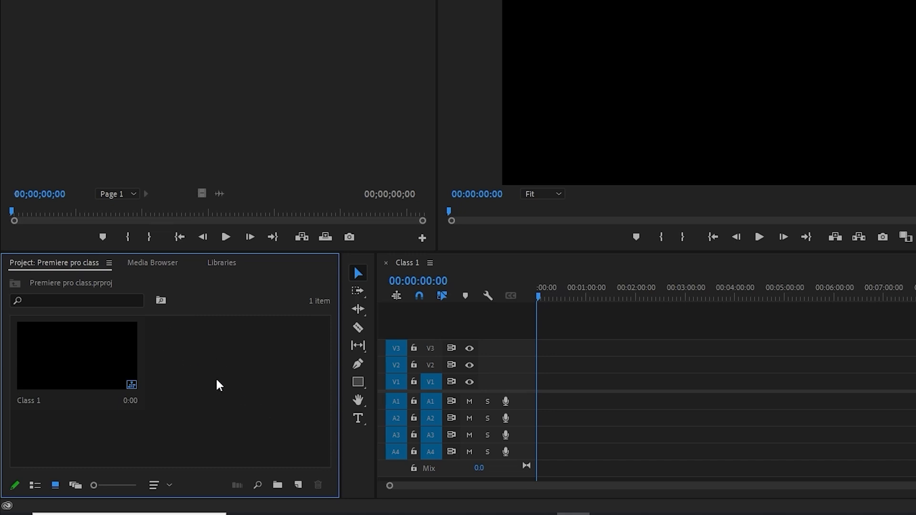
pyautogui.rightClick(197, 375)
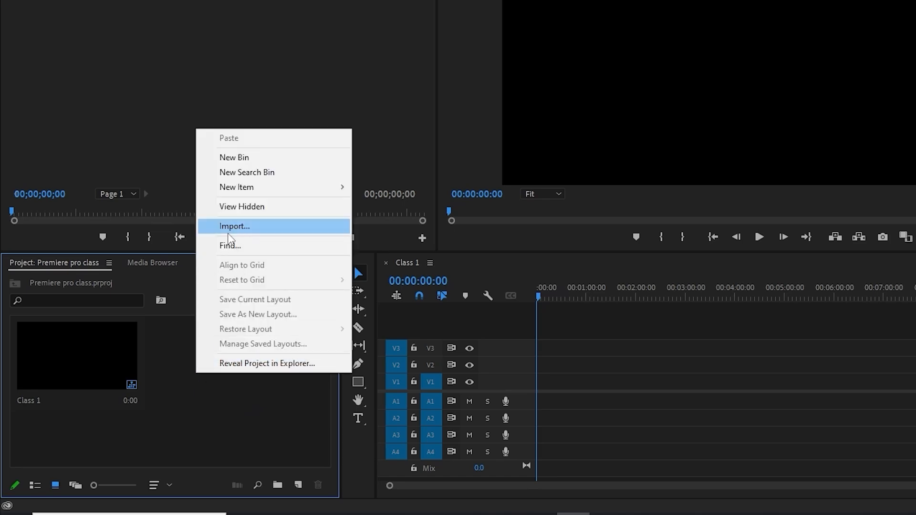
pyautogui.click(238, 229)
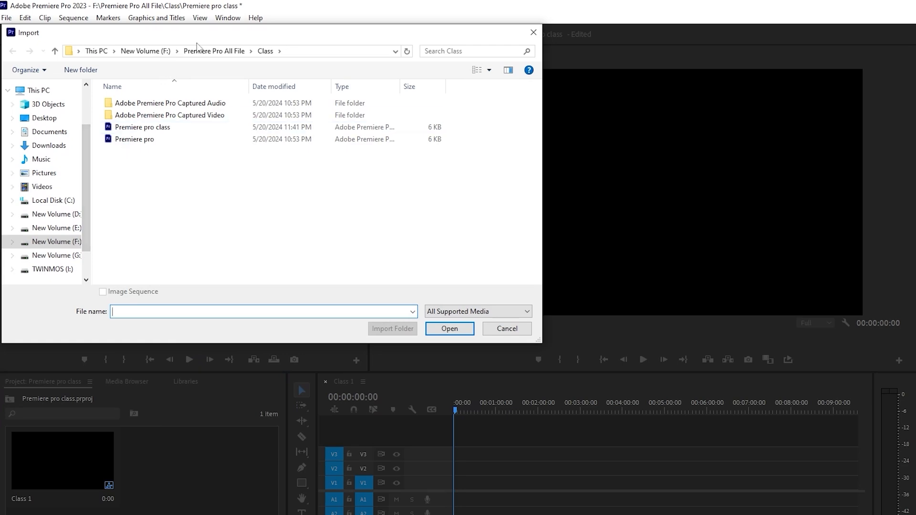
pyautogui.click(532, 335)
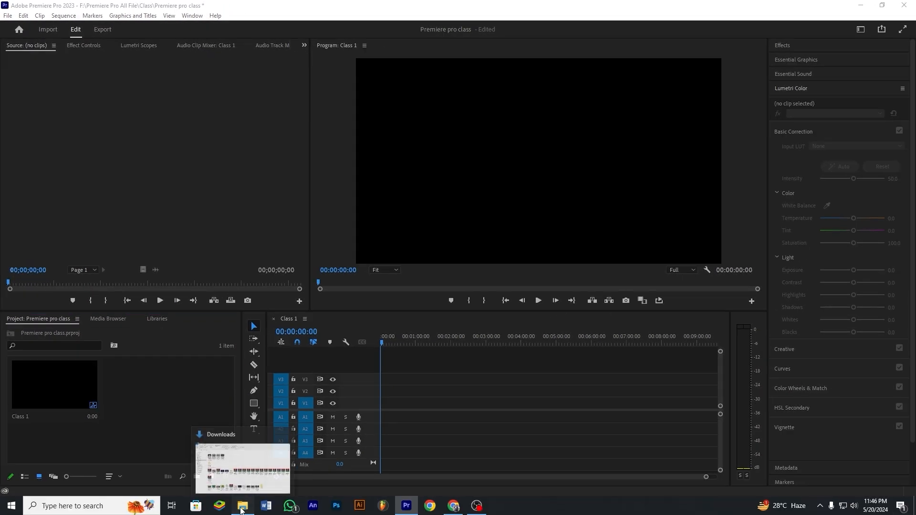
# Step: Switch to File Explorer and bring Learn Video Editing.mp4 from the Downloads folder into the project
pyautogui.click(241, 509)
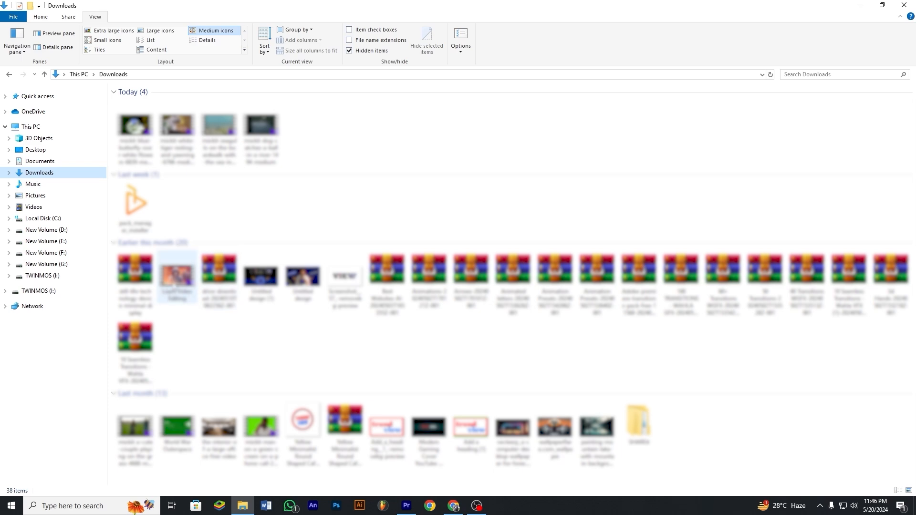
pyautogui.moveTo(175, 286); pyautogui.dragTo(168, 423)
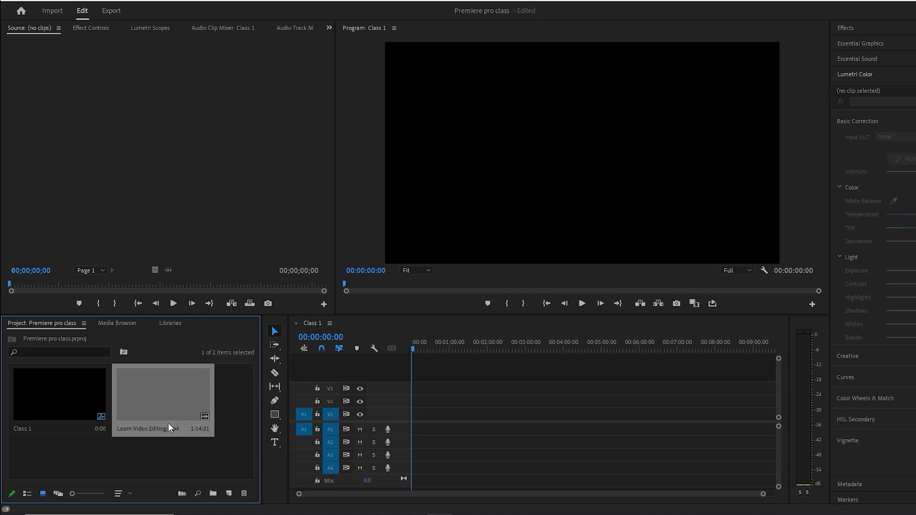
pyautogui.click(230, 405)
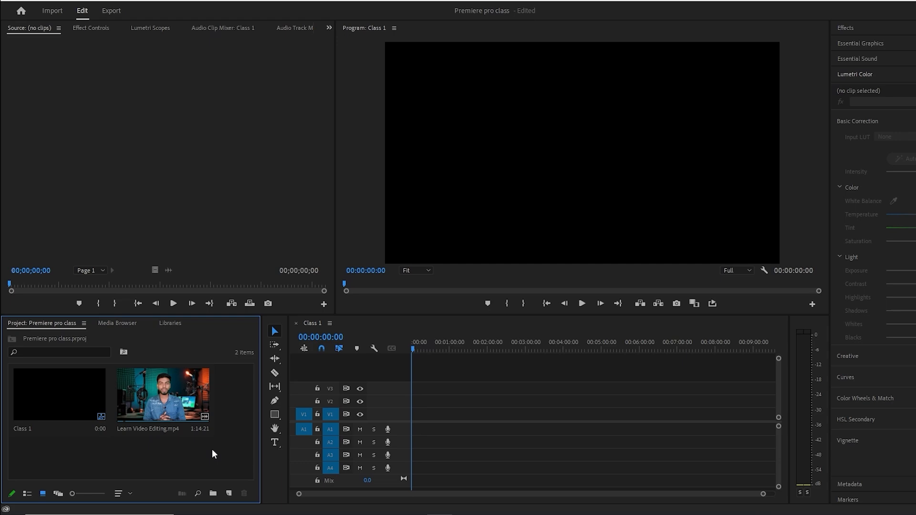
# Step: Place Learn Video Editing.mp4 at the start of the Class 1 timeline on V1 and A1, keeping the existing sequence settings
pyautogui.click(479, 406)
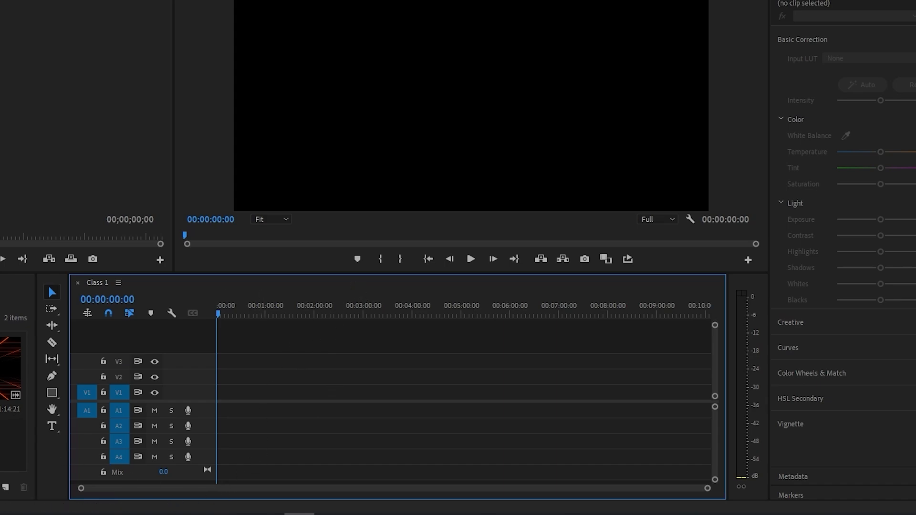
pyautogui.click(11, 374)
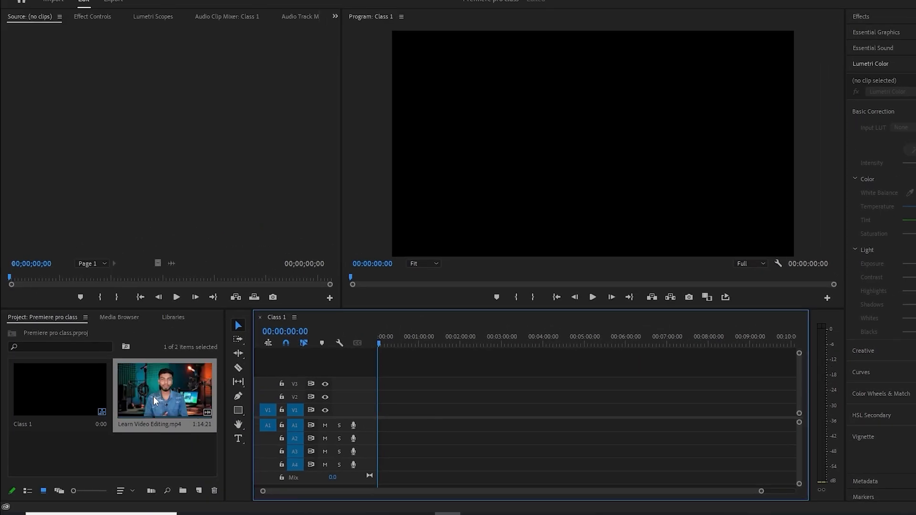
pyautogui.moveTo(153, 396); pyautogui.dragTo(387, 418)
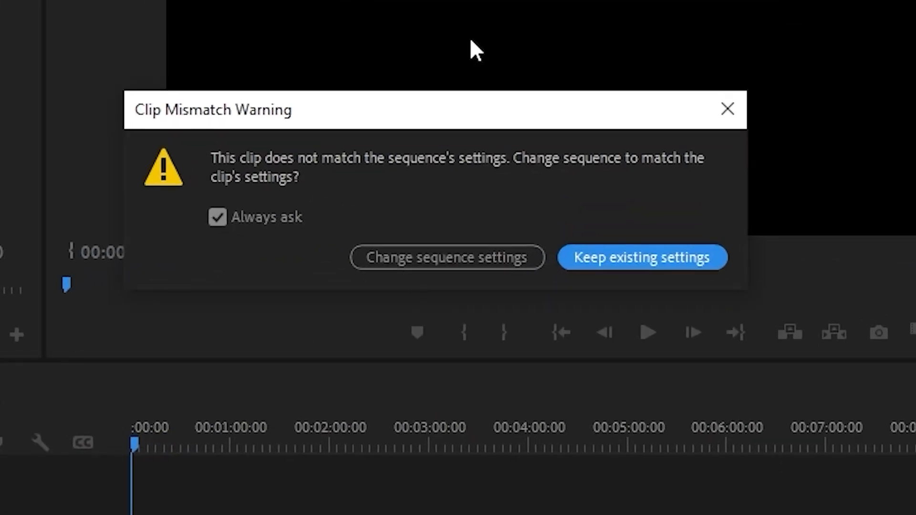
pyautogui.moveTo(485, 116); pyautogui.dragTo(491, 67)
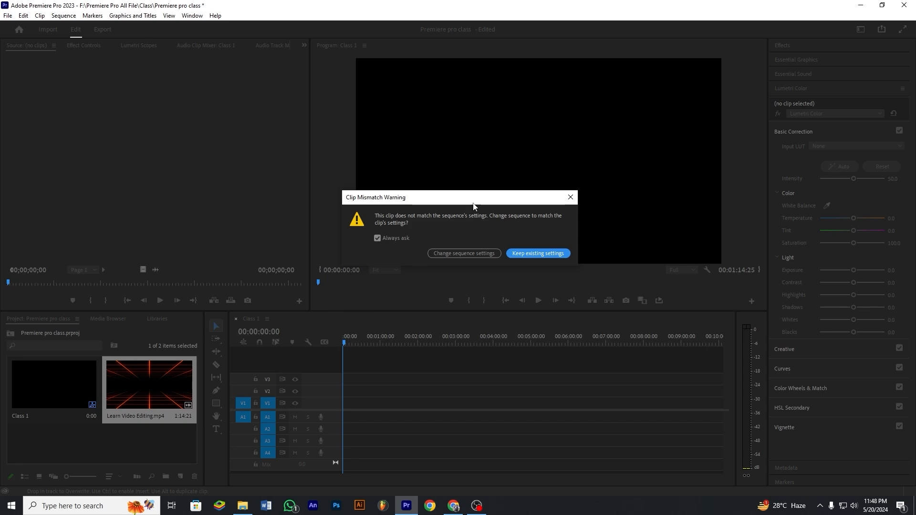
pyautogui.moveTo(473, 204); pyautogui.dragTo(435, 192)
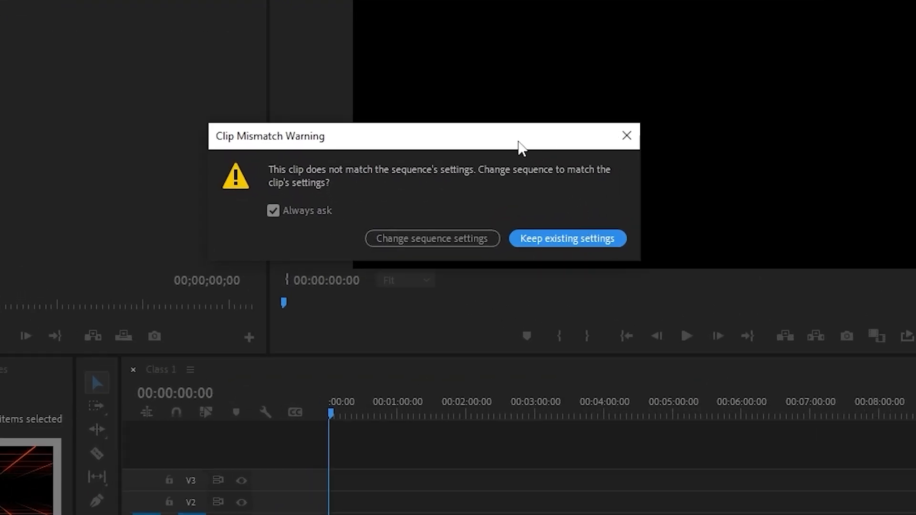
pyautogui.moveTo(522, 148); pyautogui.dragTo(523, 115)
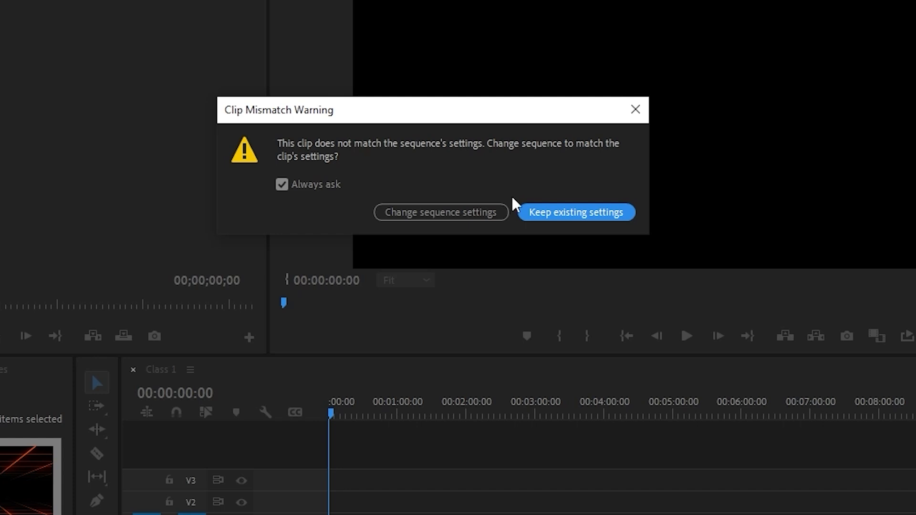
pyautogui.click(592, 223)
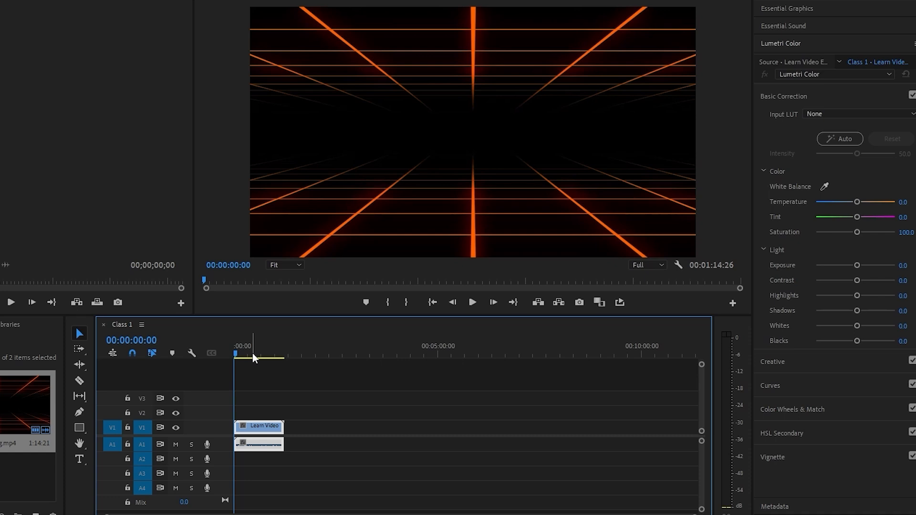
# Step: Select both the video and audio parts of the Learn Video Editing clip in the timeline with a marquee
pyautogui.click(268, 411)
pyautogui.moveTo(275, 396); pyautogui.dragTo(237, 469)
pyautogui.click(256, 411)
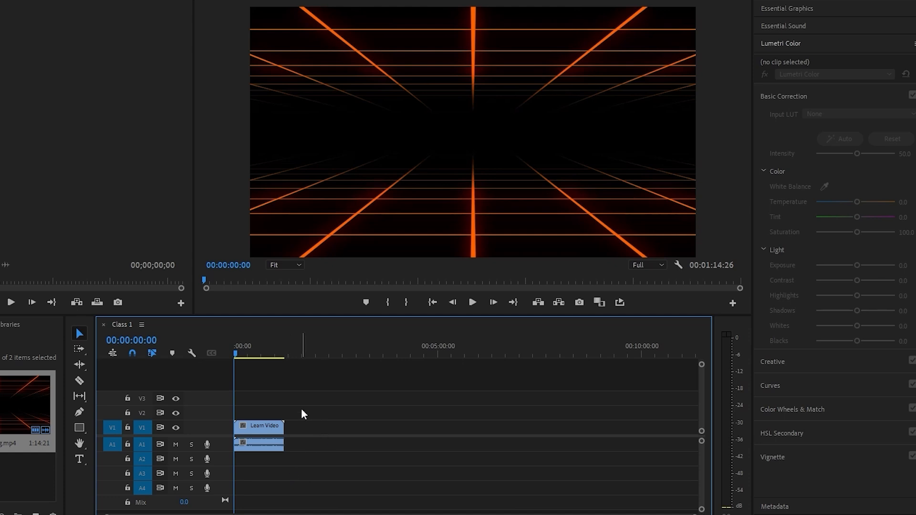
pyautogui.moveTo(271, 412); pyautogui.dragTo(350, 475)
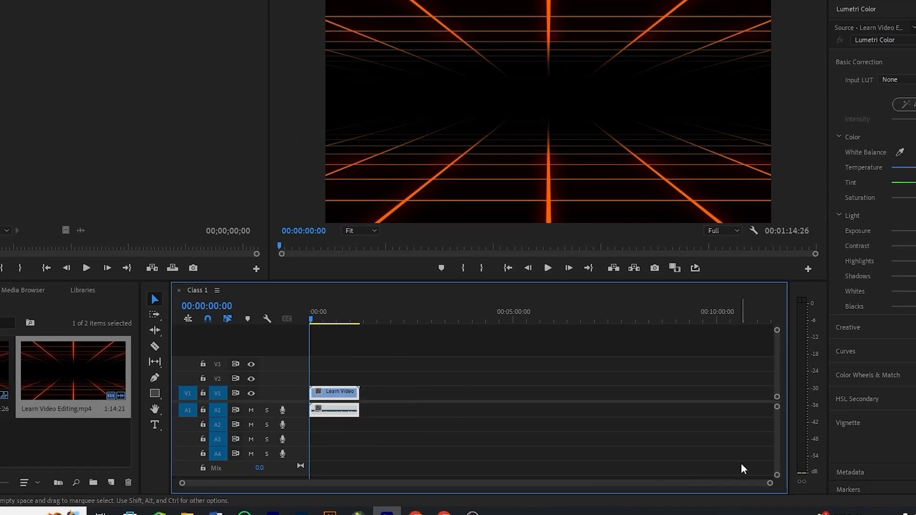
# Step: Zoom the Class 1 timeline in on the Learn Video Editing clip and back out until the whole clip fits
pyautogui.moveTo(770, 486); pyautogui.dragTo(496, 484)
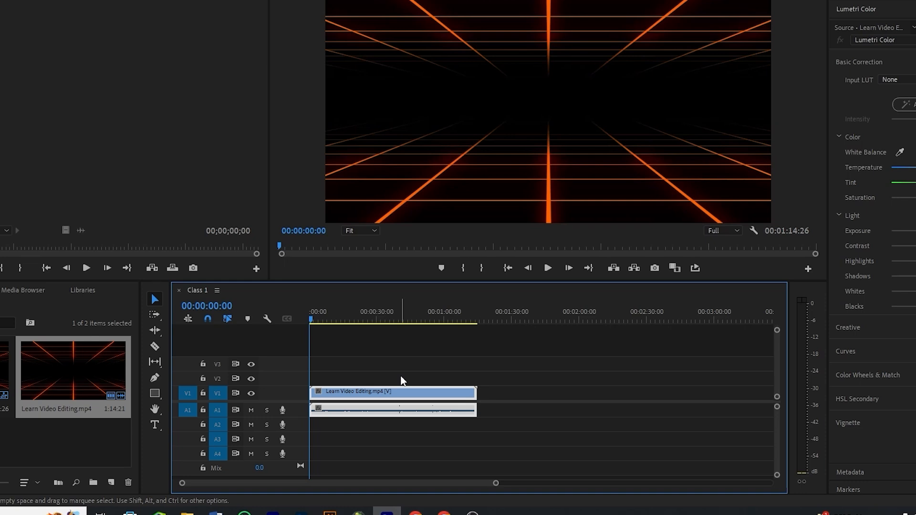
pyautogui.press('=')
pyautogui.press('=')
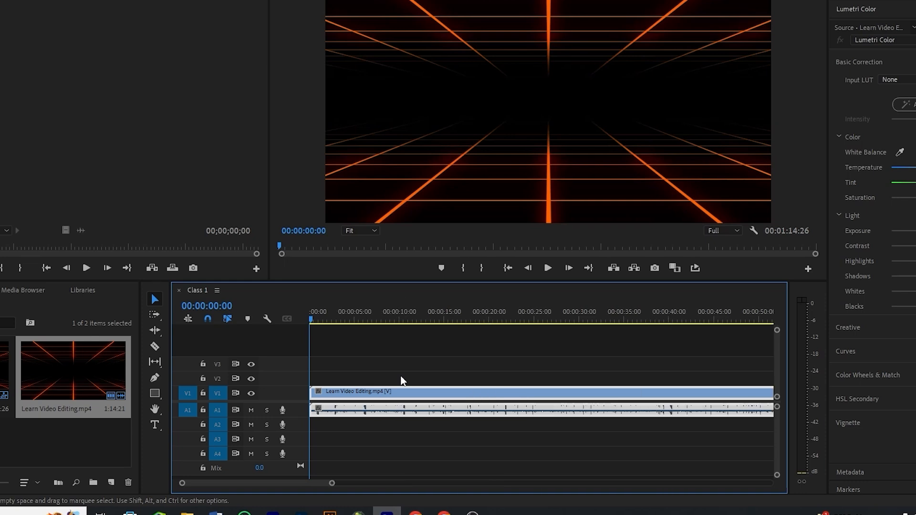
pyautogui.press('=')
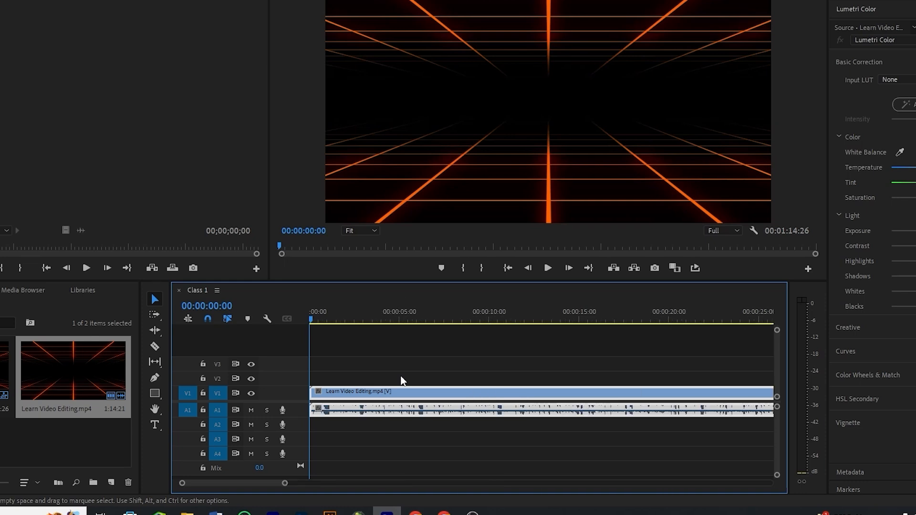
pyautogui.press('-')
pyautogui.press('-')
pyautogui.press('-')
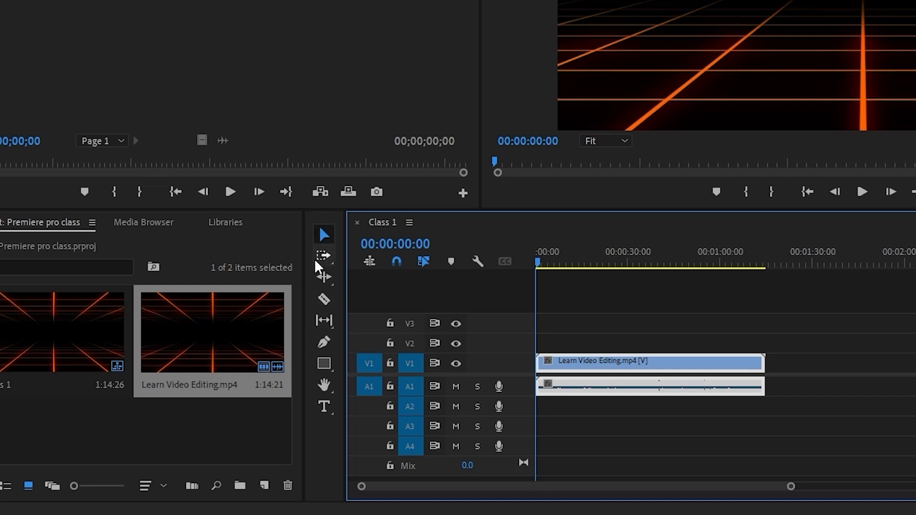
# Step: Scrub the timeline playhead through the Learn Video Editing clip and leave it at 00:00:28:22
pyautogui.click(326, 452)
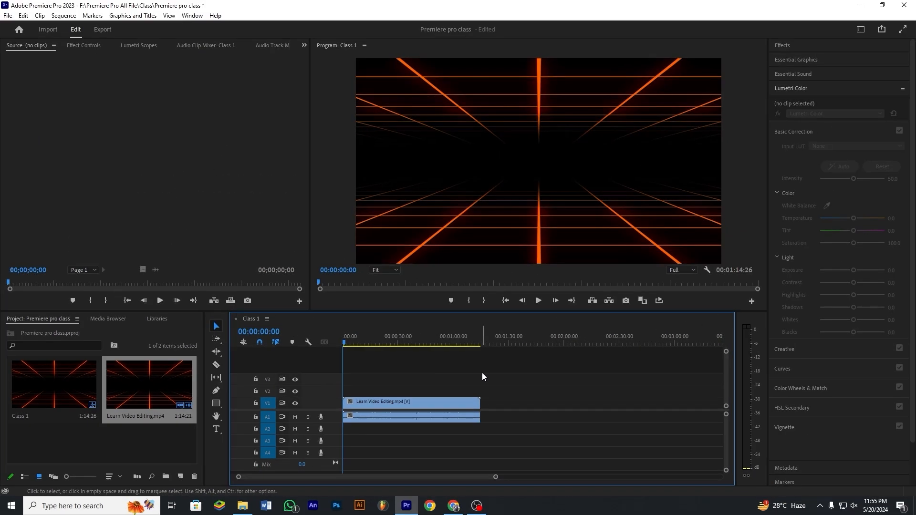
pyautogui.moveTo(449, 342); pyautogui.dragTo(354, 345)
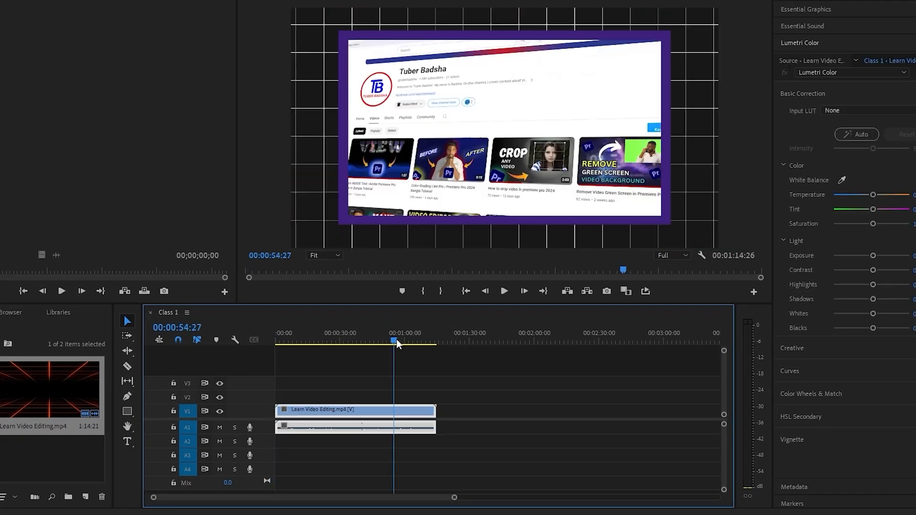
pyautogui.moveTo(290, 347); pyautogui.dragTo(337, 344)
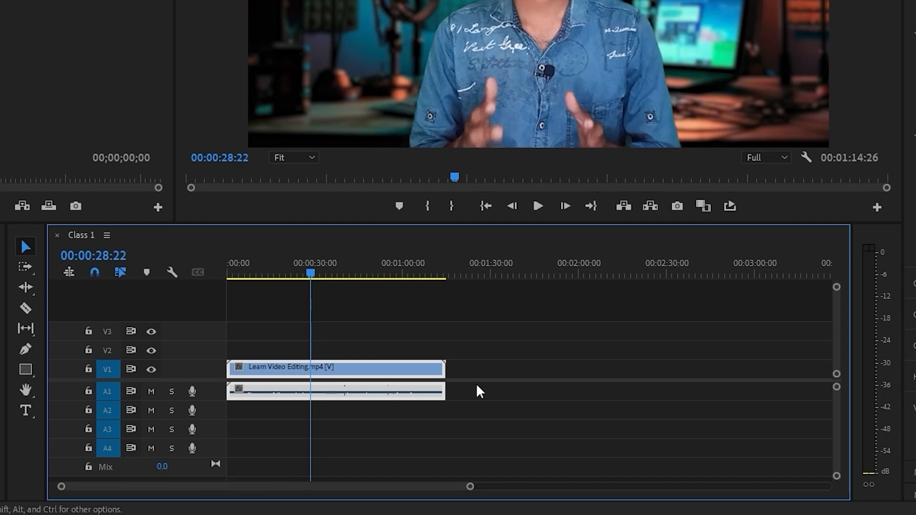
# Step: Delete the Learn Video Editing clip's video and audio from the Class 1 timeline
pyautogui.click(427, 429)
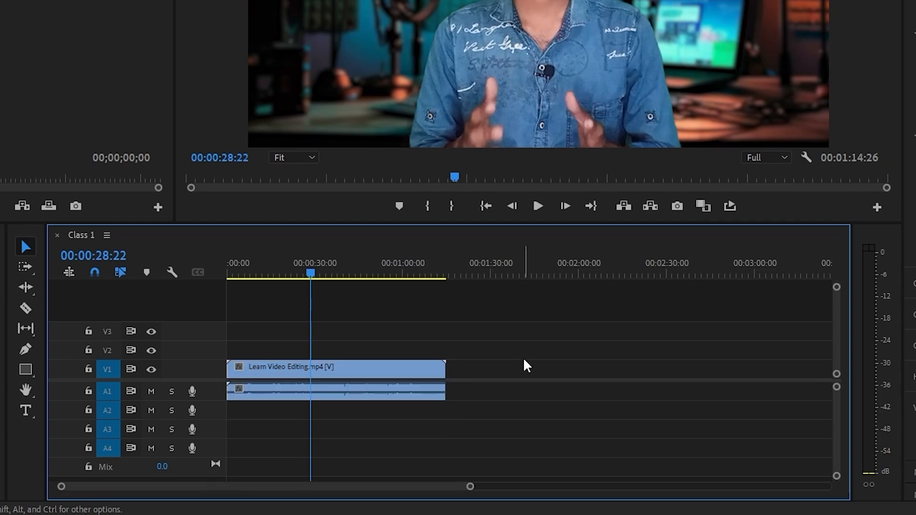
pyautogui.moveTo(483, 333); pyautogui.dragTo(292, 409)
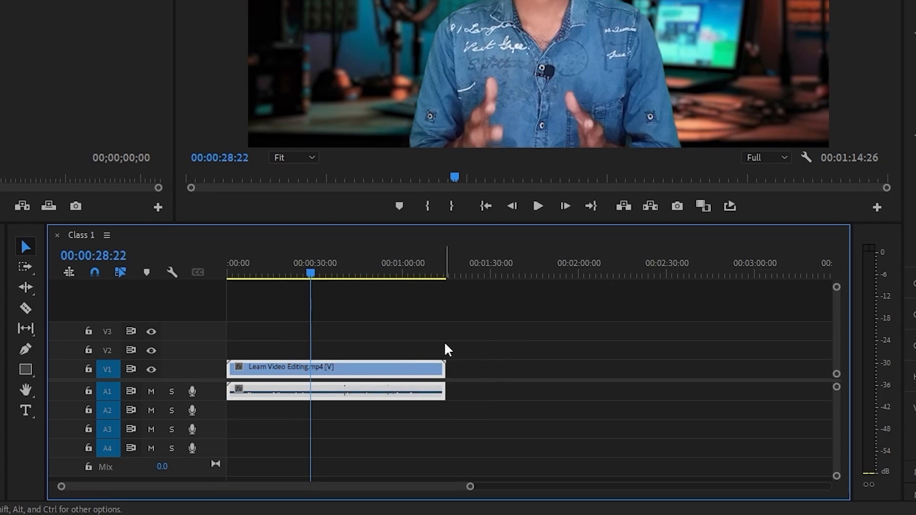
pyautogui.press('Delete')
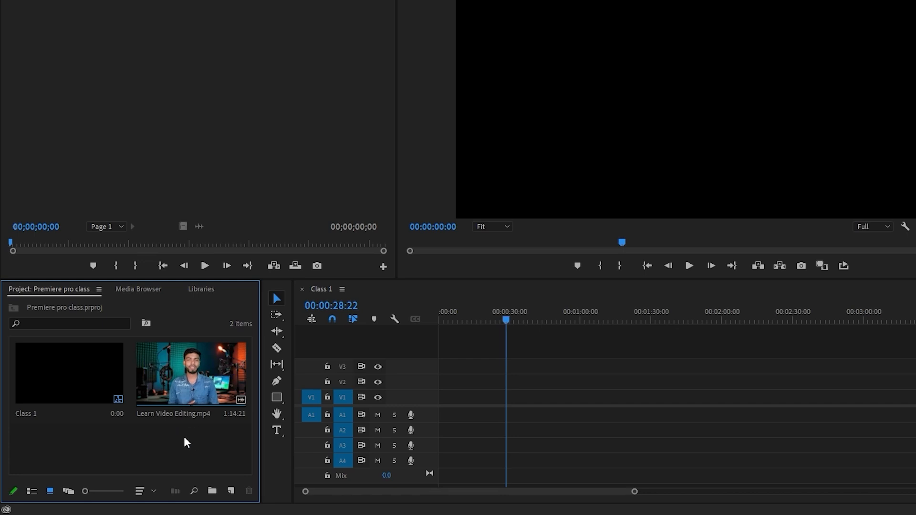
# Step: Load Learn Video Editing.mp4 from the project into the Source Monitor and play it from 00:00:06:14
pyautogui.click(145, 436)
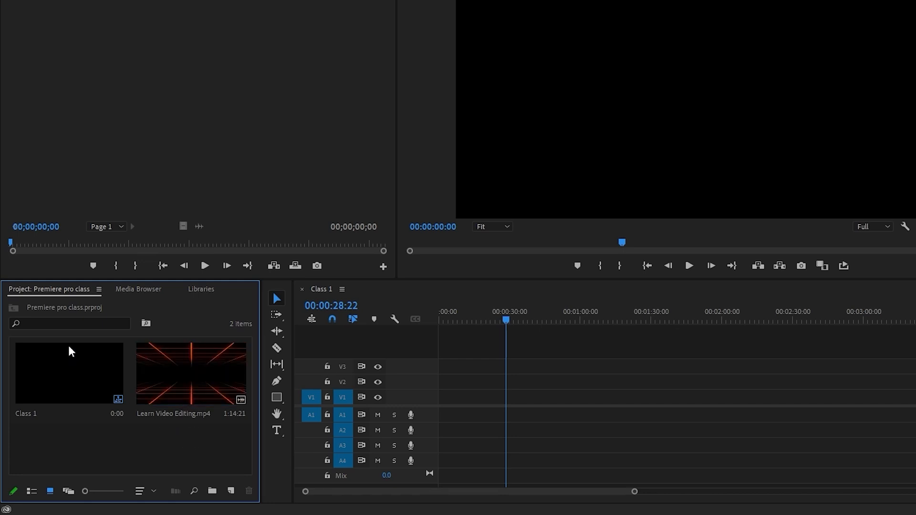
pyautogui.doubleClick(194, 382)
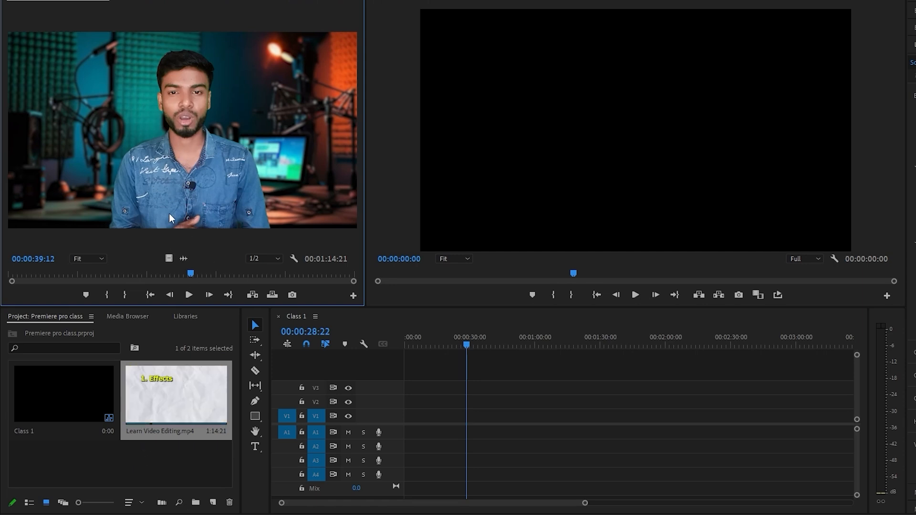
pyautogui.moveTo(191, 274); pyautogui.dragTo(64, 275)
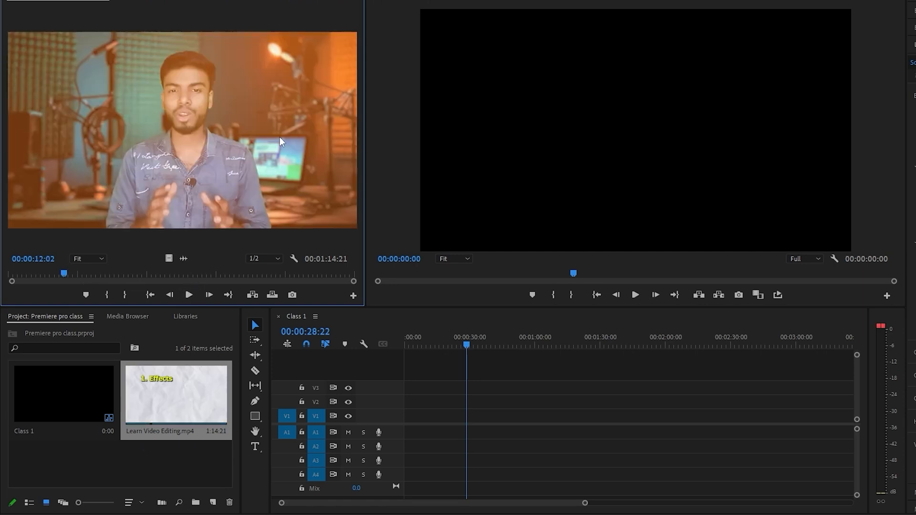
pyautogui.click(38, 275)
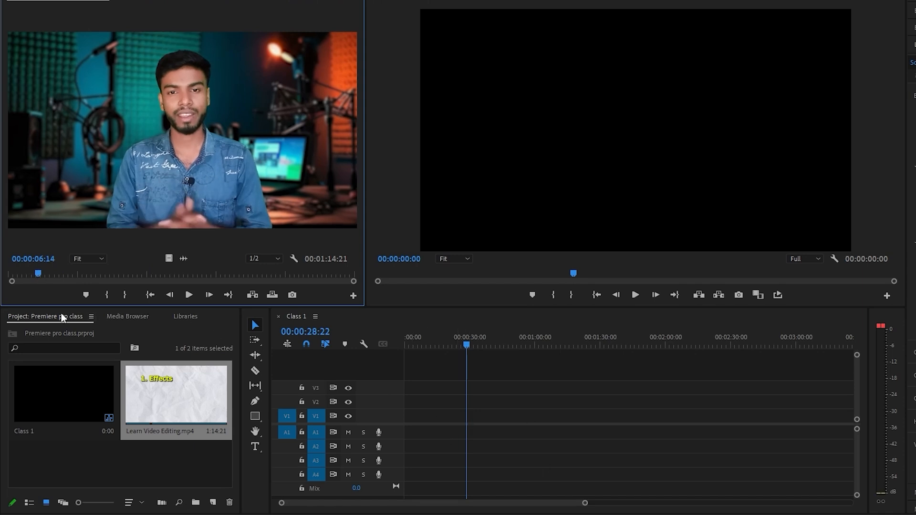
pyautogui.press('space')
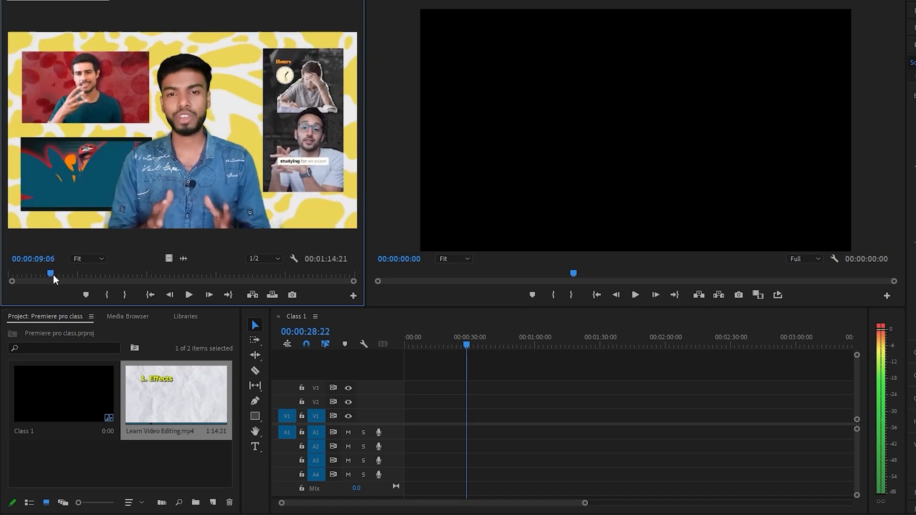
# Step: Mark the source clip's In point at 00:00:09:12
pyautogui.moveTo(51, 275)
pyautogui.mouseDown()
pyautogui.moveTo(21, 275)
pyautogui.moveTo(44, 275)
pyautogui.mouseUp()
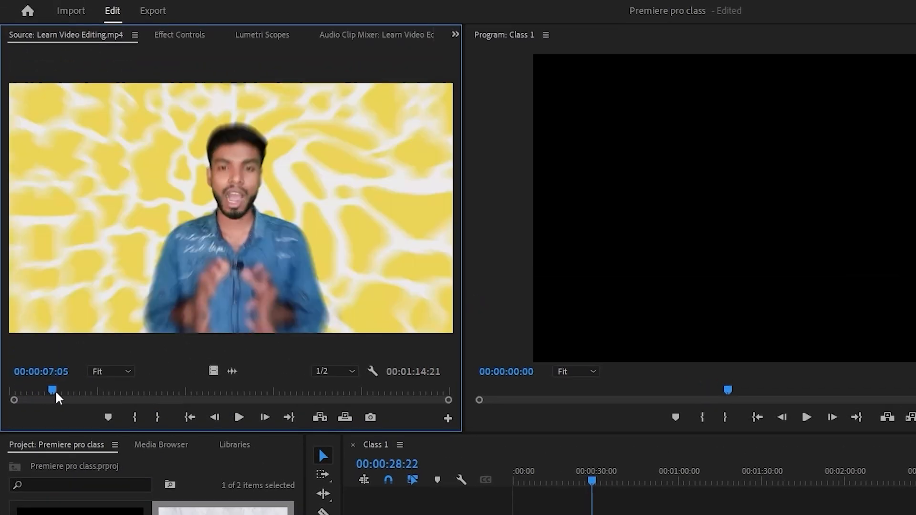
pyautogui.moveTo(55, 391); pyautogui.dragTo(67, 391)
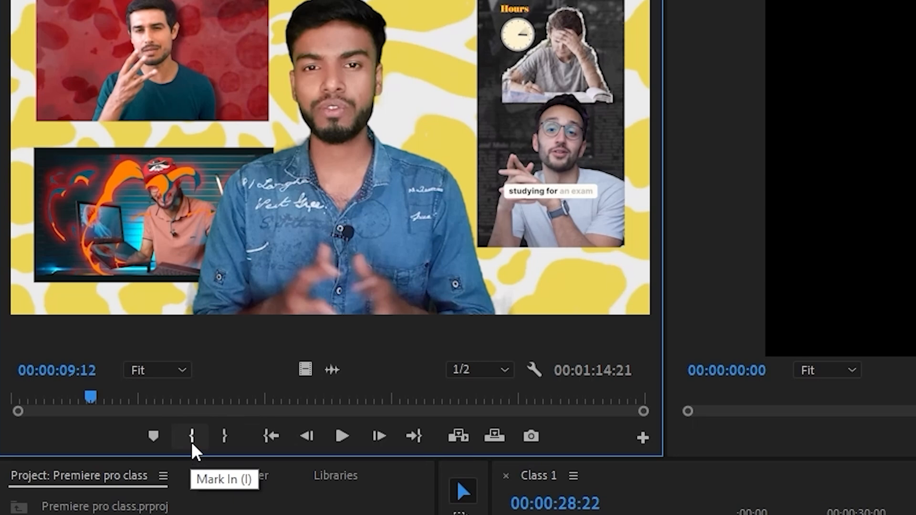
pyautogui.click(191, 443)
# Step: Play the source clip on to 00:00:13:06 and mark the Out point there
pyautogui.press('space')
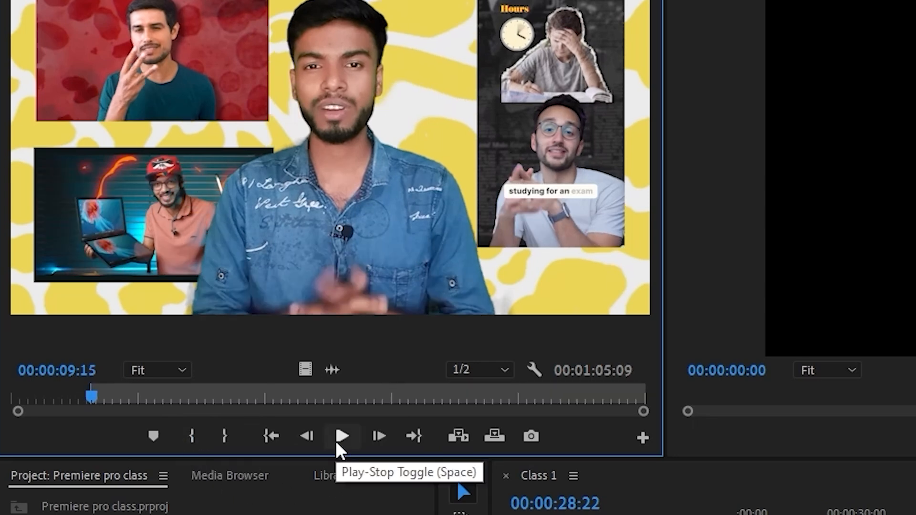
pyautogui.click(336, 440)
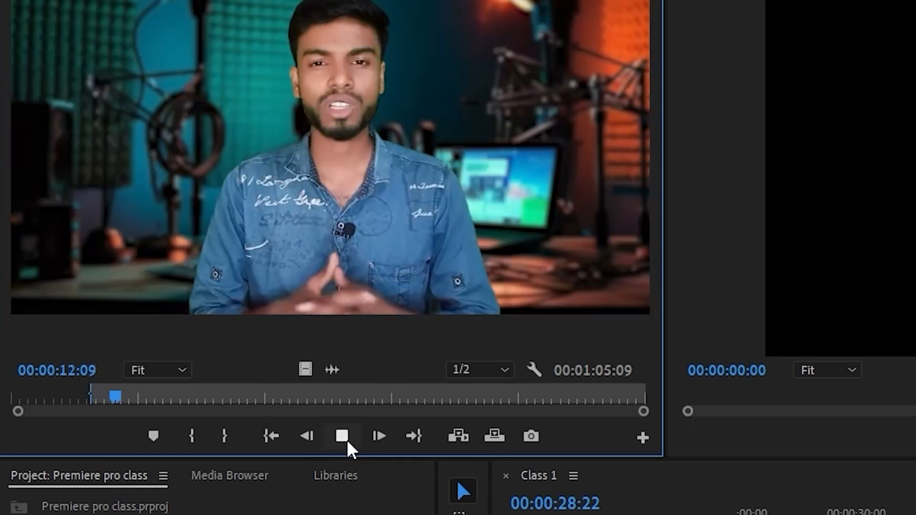
pyautogui.click(344, 439)
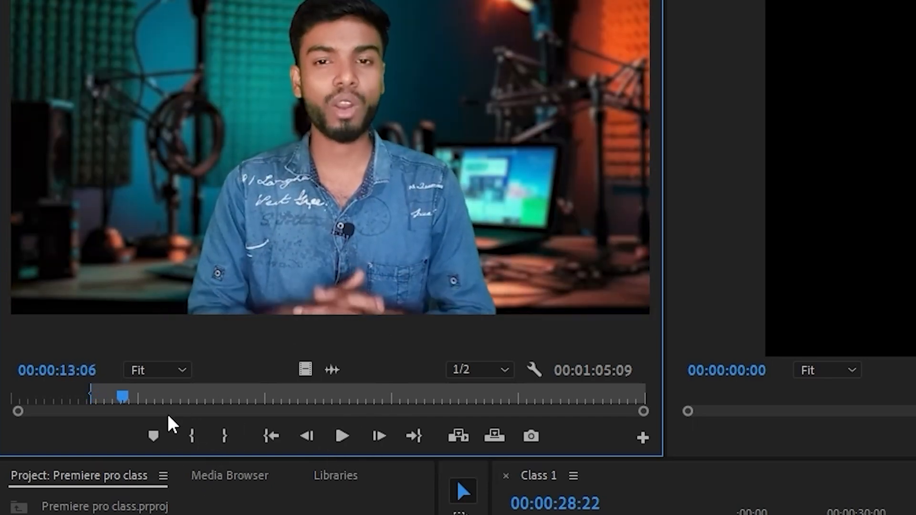
pyautogui.click(229, 441)
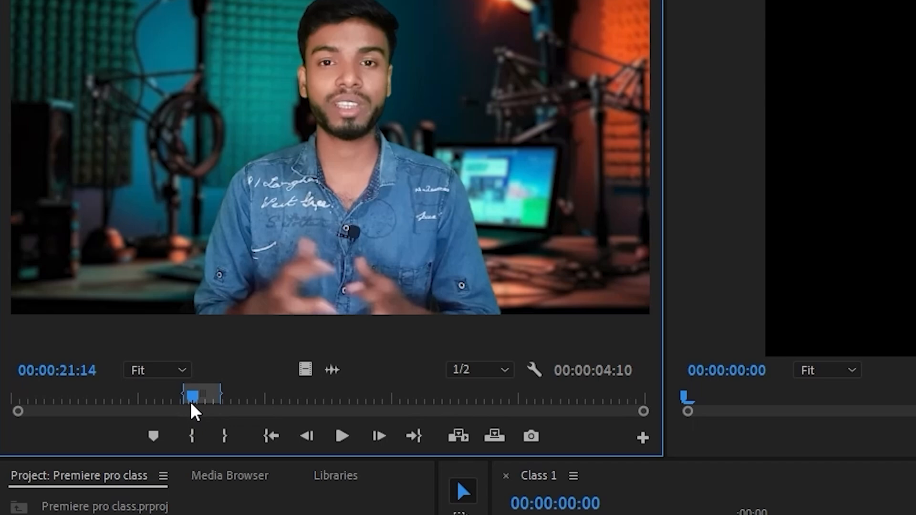
# Step: Mark a different source range with the In point at 00:00:18:22 and the Out point at 00:00:24:01
pyautogui.moveTo(191, 402); pyautogui.dragTo(183, 404)
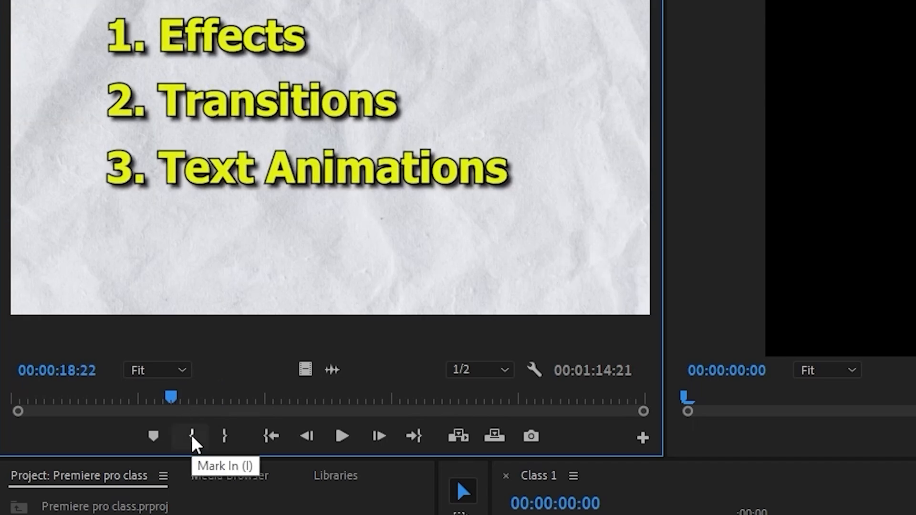
pyautogui.click(191, 436)
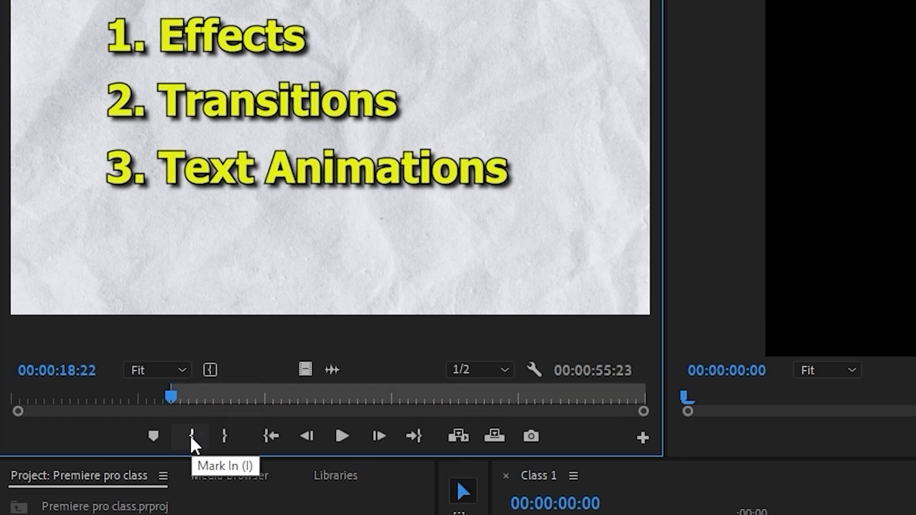
pyautogui.moveTo(205, 396); pyautogui.dragTo(215, 395)
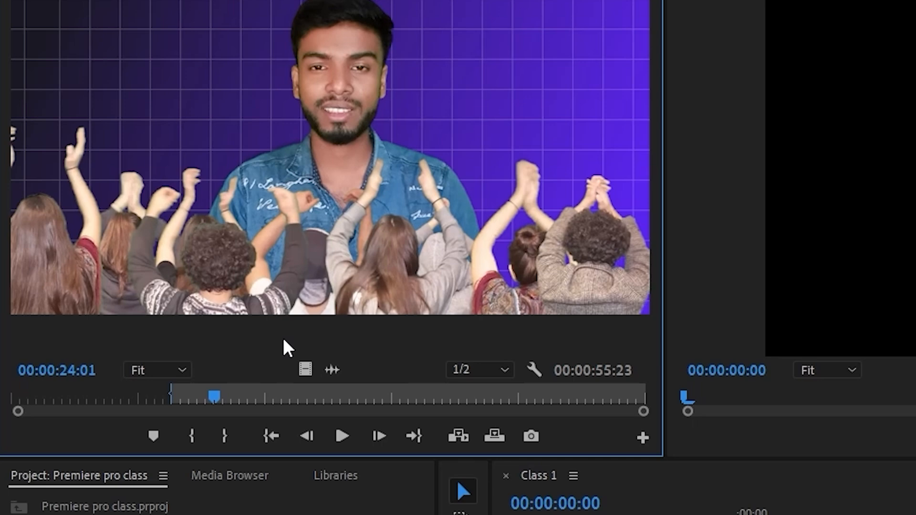
pyautogui.press('o')
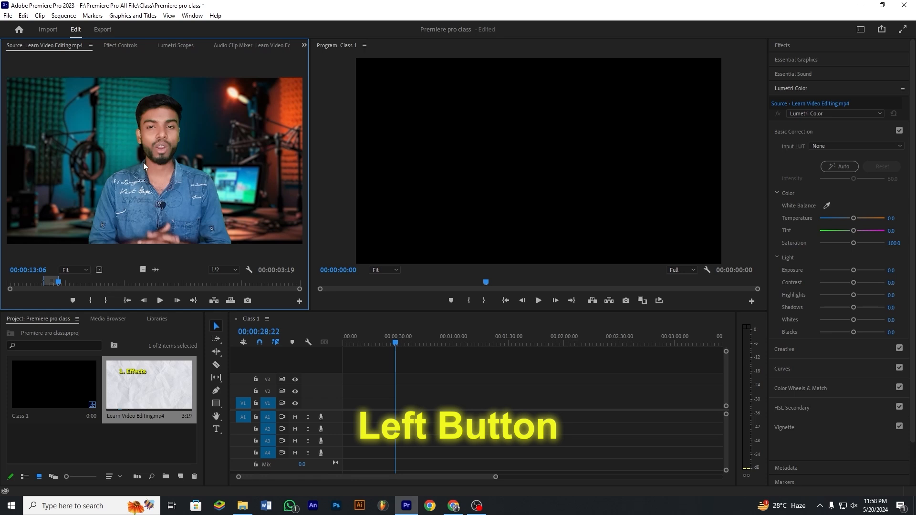
# Step: Try placing the marked source range with video and audio in Class 1, keeping the existing sequence settings, and undo the placement
pyautogui.moveTo(144, 162); pyautogui.dragTo(330, 416)
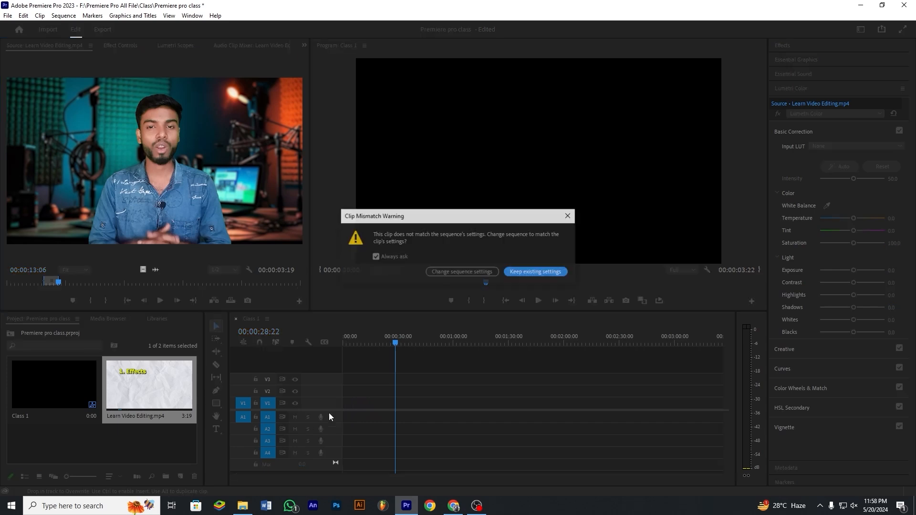
pyautogui.press('Return')
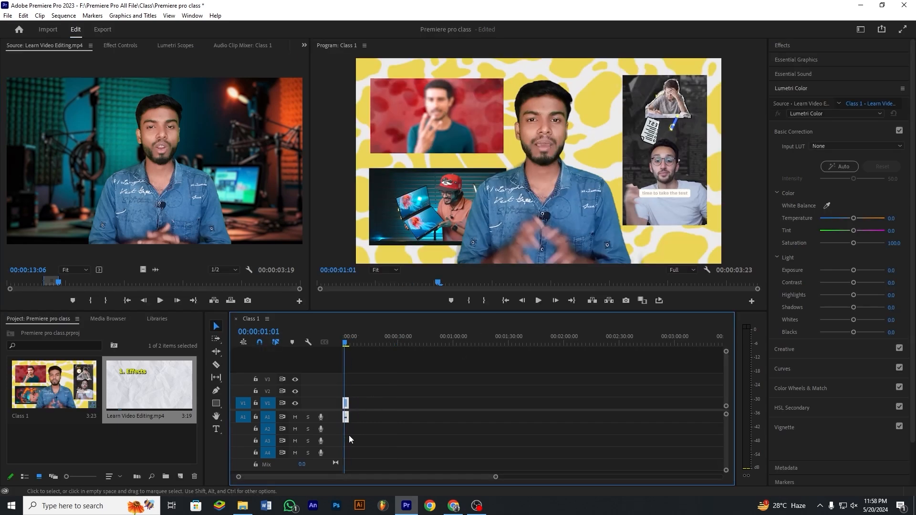
pyautogui.click(356, 427)
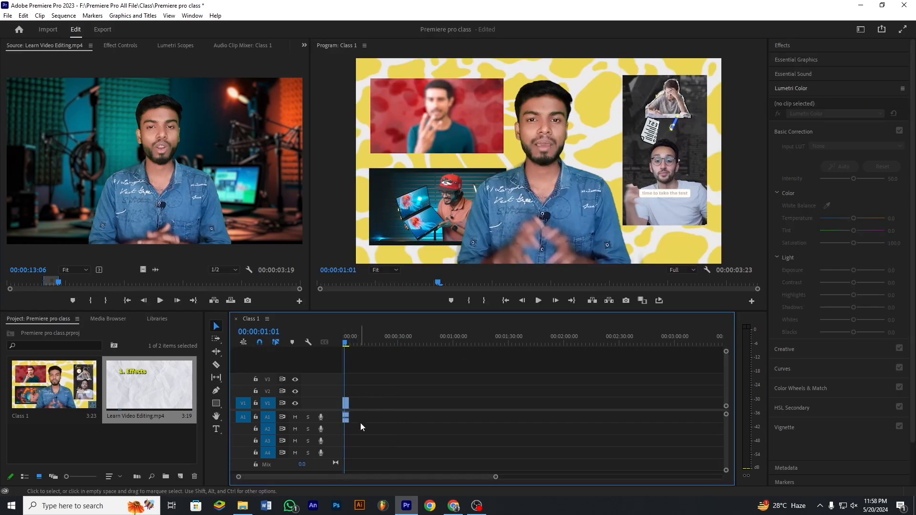
pyautogui.moveTo(495, 477); pyautogui.dragTo(399, 481)
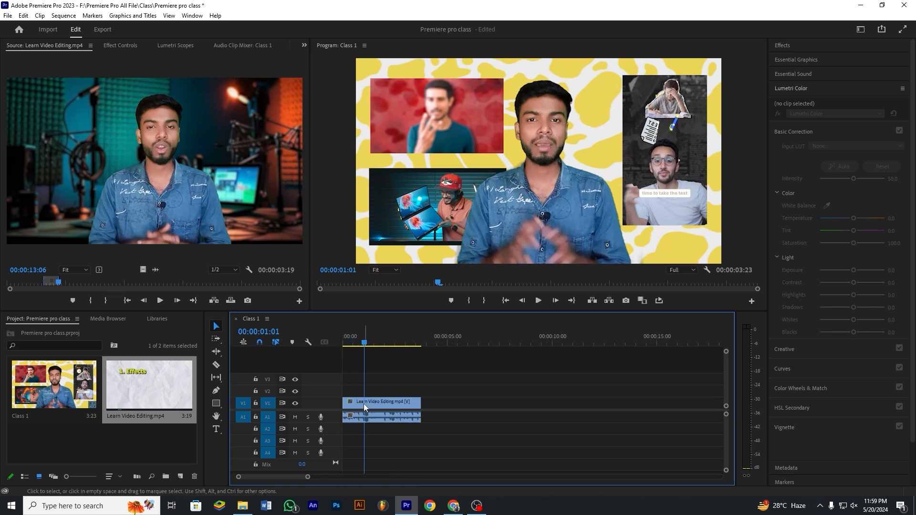
pyautogui.hotkey('ctrl', 'z')
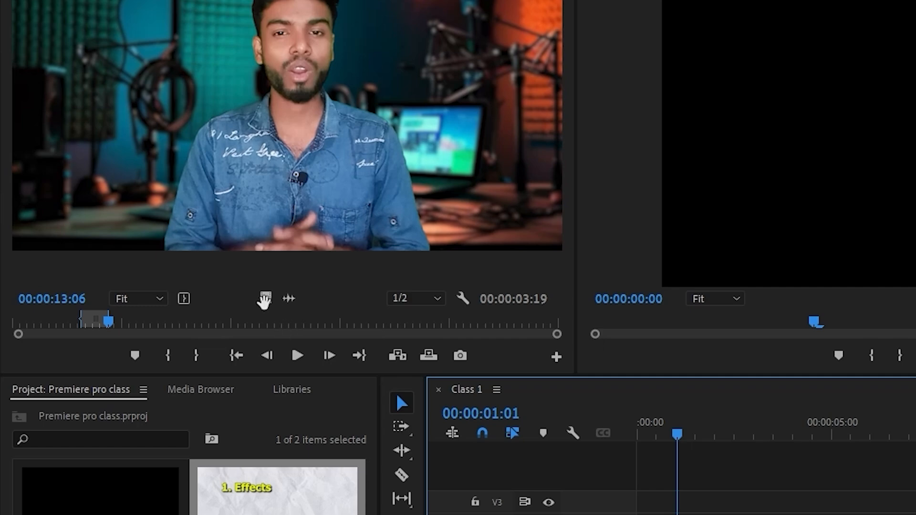
# Step: Place only the video of the marked source range at the start of V1, changing the sequence settings to match the clip
pyautogui.moveTo(264, 300); pyautogui.dragTo(674, 514)
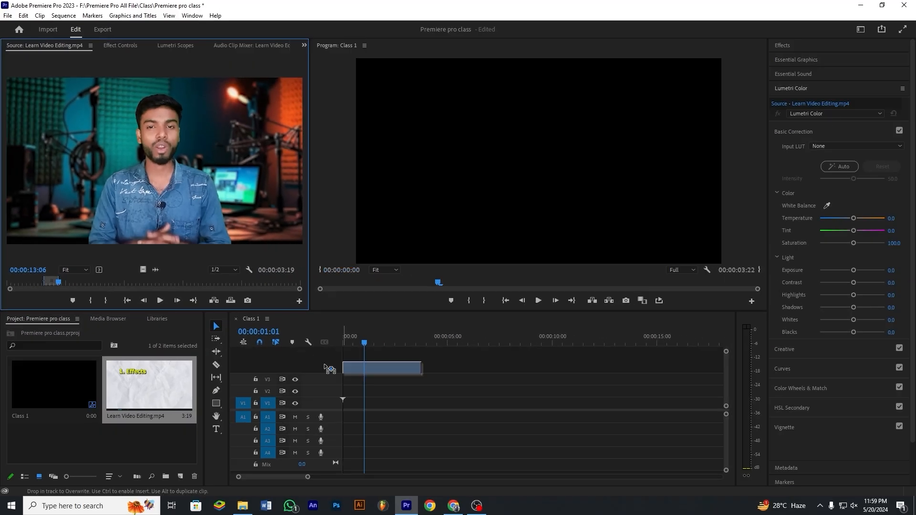
pyautogui.moveTo(357, 389); pyautogui.dragTo(353, 413)
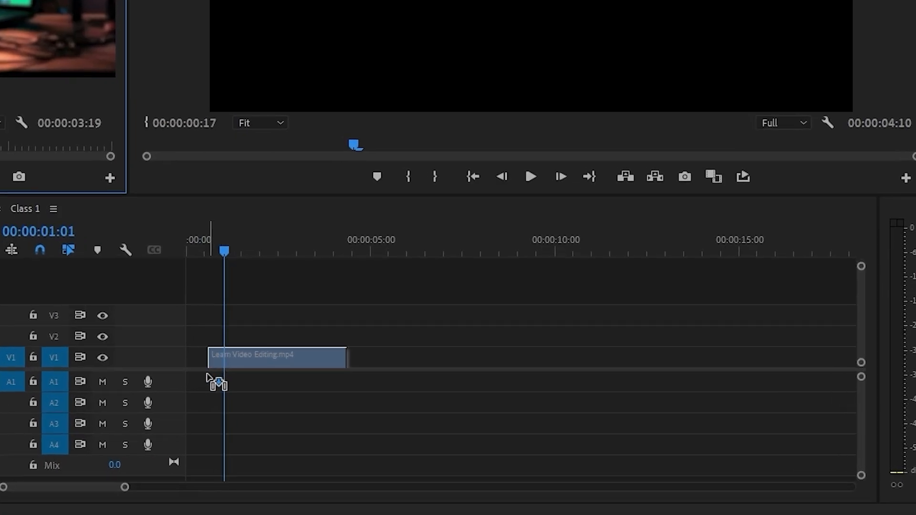
pyautogui.moveTo(207, 375)
pyautogui.mouseDown()
pyautogui.moveTo(202, 443)
pyautogui.moveTo(213, 417)
pyautogui.moveTo(254, 381)
pyautogui.moveTo(326, 413)
pyautogui.moveTo(277, 405)
pyautogui.moveTo(265, 417)
pyautogui.moveTo(238, 415)
pyautogui.moveTo(209, 381)
pyautogui.moveTo(204, 403)
pyautogui.moveTo(219, 413)
pyautogui.moveTo(194, 400)
pyautogui.moveTo(242, 428)
pyautogui.moveTo(290, 393)
pyautogui.moveTo(272, 425)
pyautogui.moveTo(258, 422)
pyautogui.moveTo(241, 388)
pyautogui.moveTo(198, 372)
pyautogui.moveTo(199, 321)
pyautogui.moveTo(194, 364)
pyautogui.moveTo(225, 371)
pyautogui.moveTo(199, 377)
pyautogui.moveTo(225, 353)
pyautogui.moveTo(234, 325)
pyautogui.moveTo(207, 311)
pyautogui.moveTo(188, 358)
pyautogui.moveTo(262, 366)
pyautogui.moveTo(193, 370)
pyautogui.mouseUp()
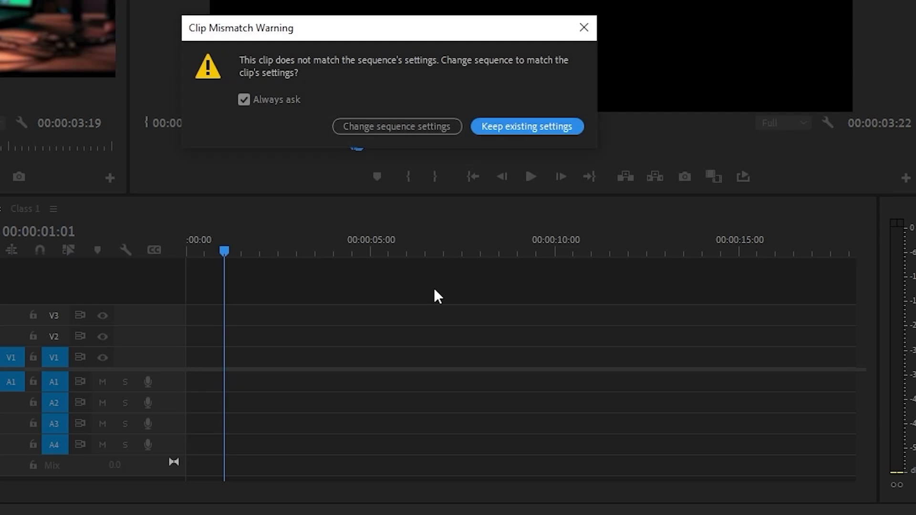
pyautogui.click(400, 128)
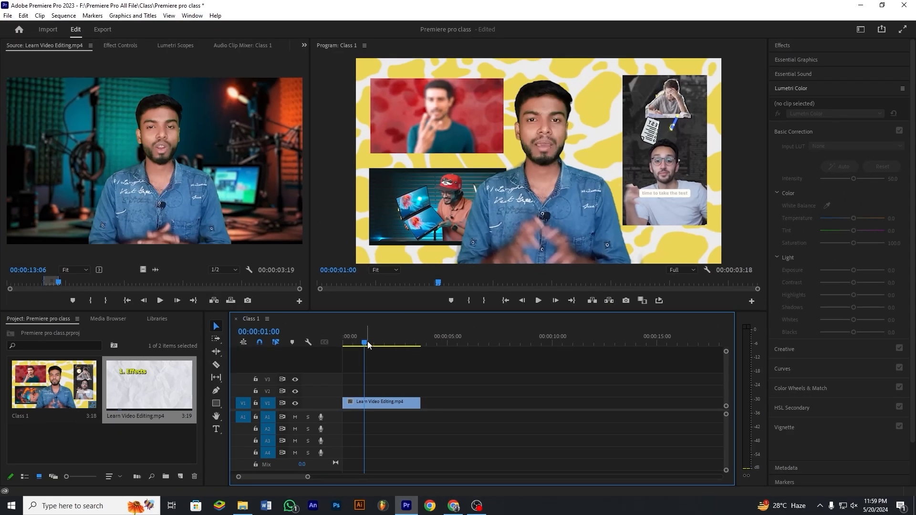
pyautogui.moveTo(337, 351)
pyautogui.mouseDown()
pyautogui.moveTo(366, 354)
pyautogui.moveTo(341, 352)
pyautogui.mouseUp()
pyautogui.press('space')
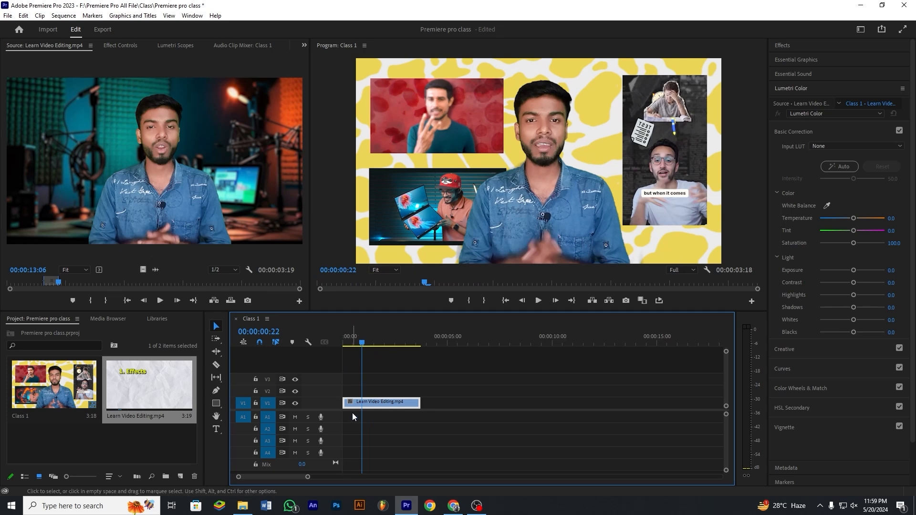
# Step: Place only the audio of the marked source range at the start of A1, beneath the video clip
pyautogui.click(166, 206)
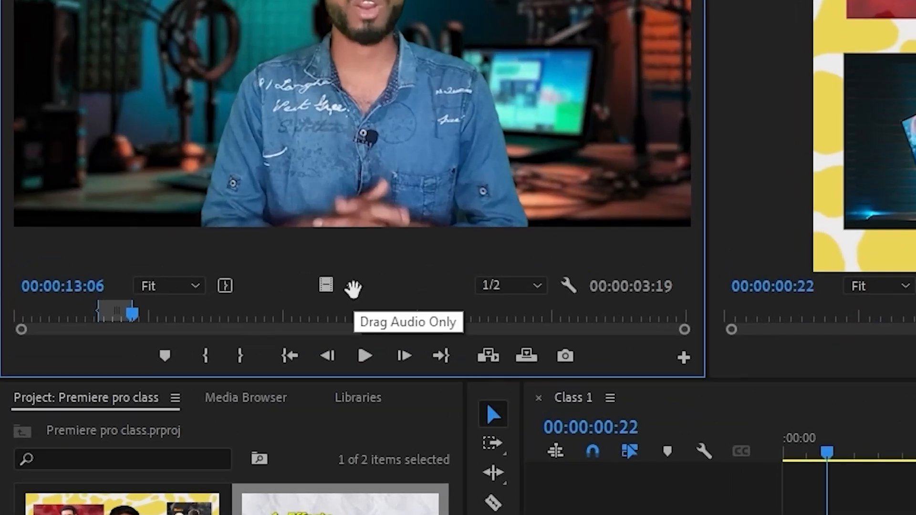
pyautogui.moveTo(354, 289); pyautogui.dragTo(430, 423)
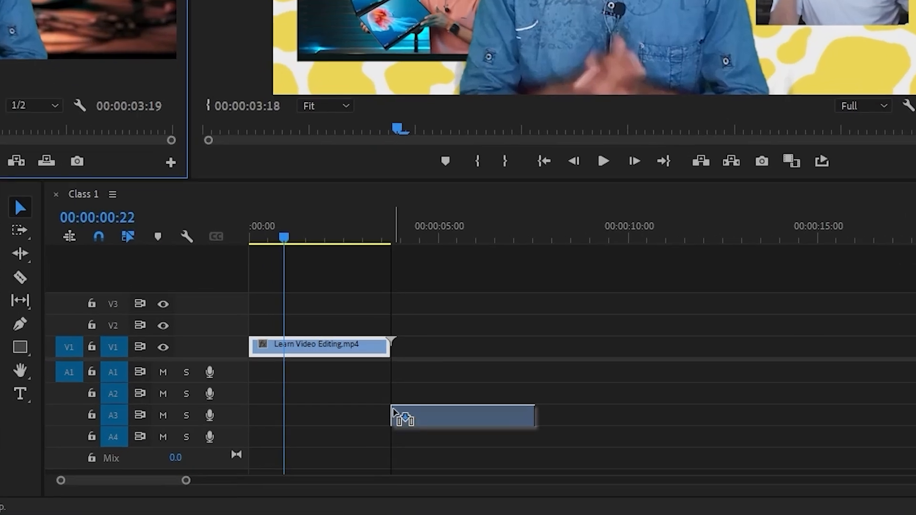
pyautogui.moveTo(408, 379); pyautogui.dragTo(262, 383)
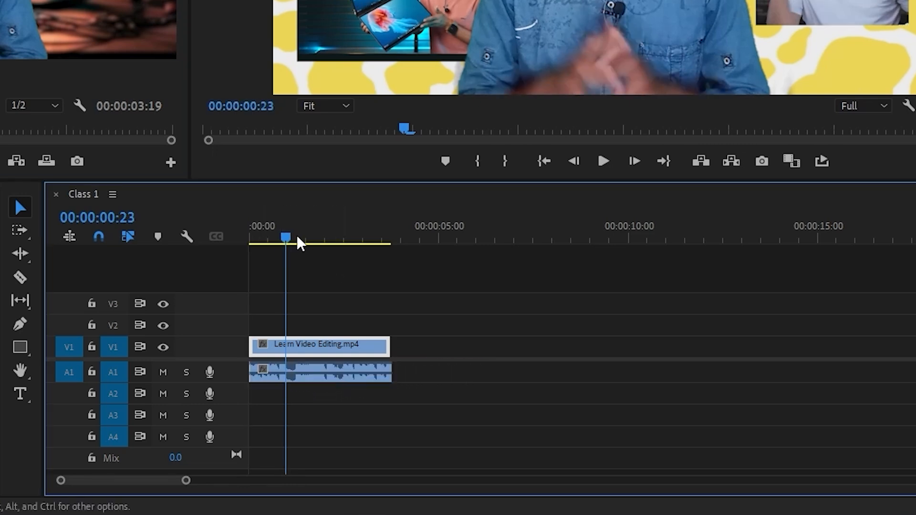
# Step: Scrub through the separately placed video and audio clips in the timeline, ending at 00:00:01:13
pyautogui.click(331, 238)
pyautogui.click(299, 238)
pyautogui.click(370, 408)
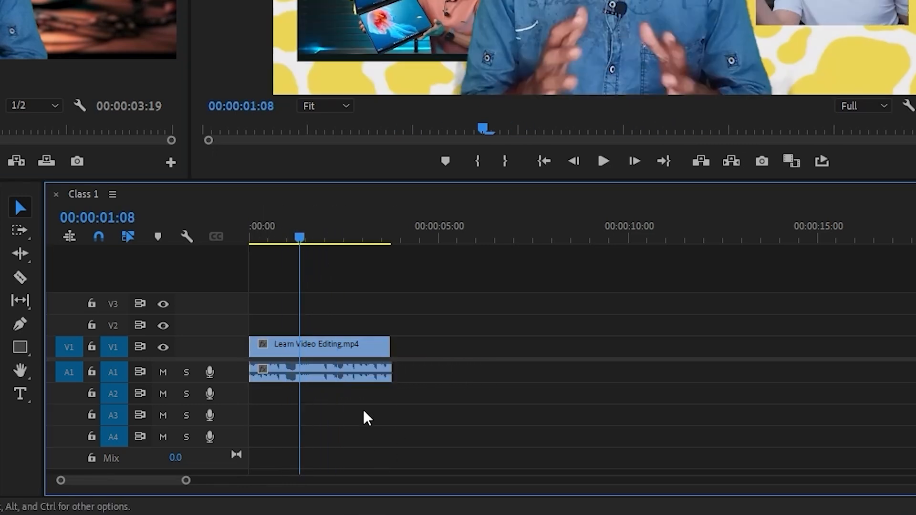
pyautogui.click(355, 242)
pyautogui.click(297, 241)
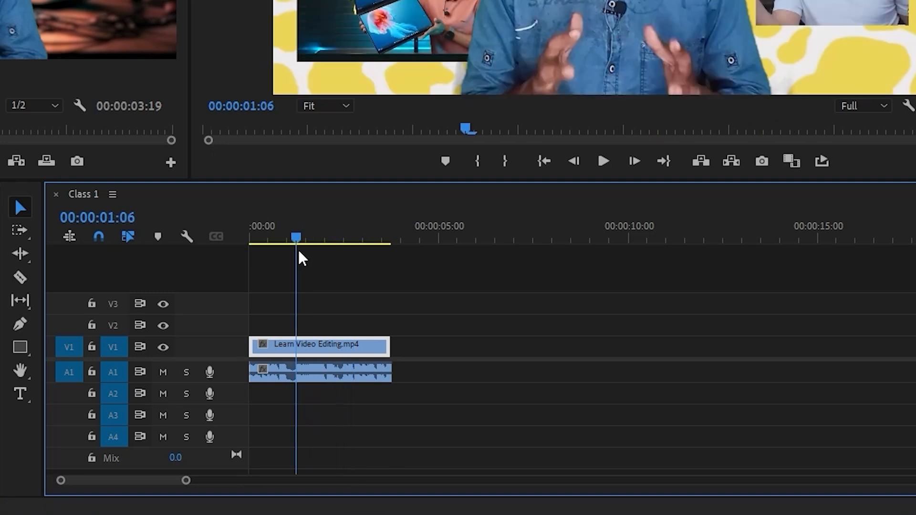
pyautogui.click(307, 241)
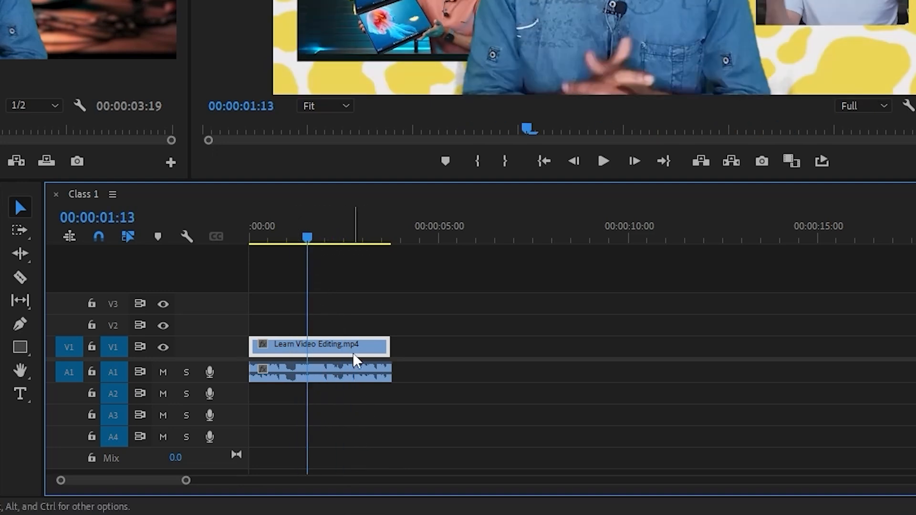
# Step: Delete the video and audio clips from V1 and A1 and return the playhead to 00:00:00:00
pyautogui.moveTo(422, 292); pyautogui.dragTo(310, 387)
pyautogui.press('Delete')
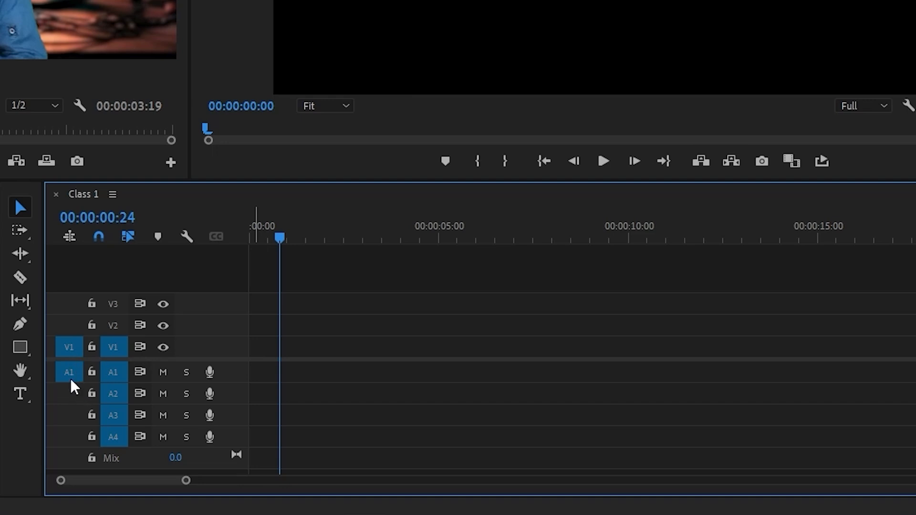
pyautogui.moveTo(289, 239); pyautogui.dragTo(264, 241)
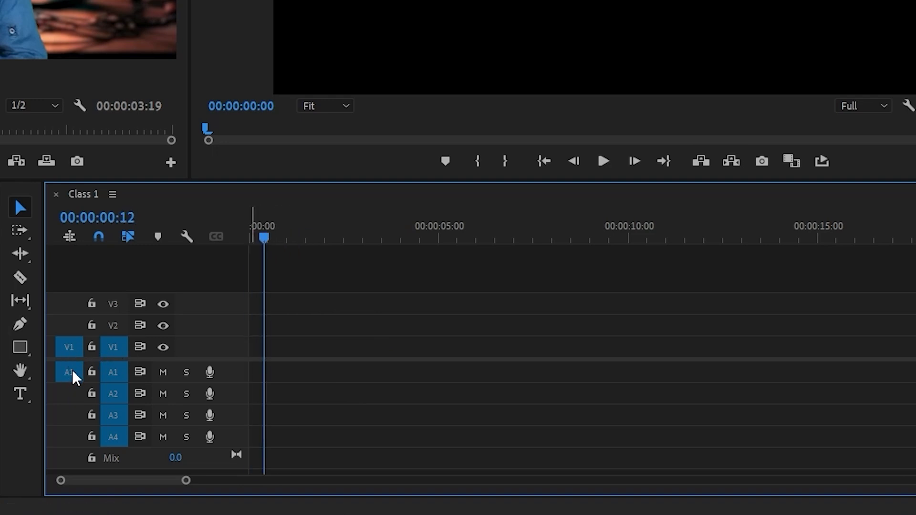
pyautogui.moveTo(265, 239)
pyautogui.mouseDown()
pyautogui.moveTo(276, 239)
pyautogui.moveTo(247, 243)
pyautogui.mouseUp()
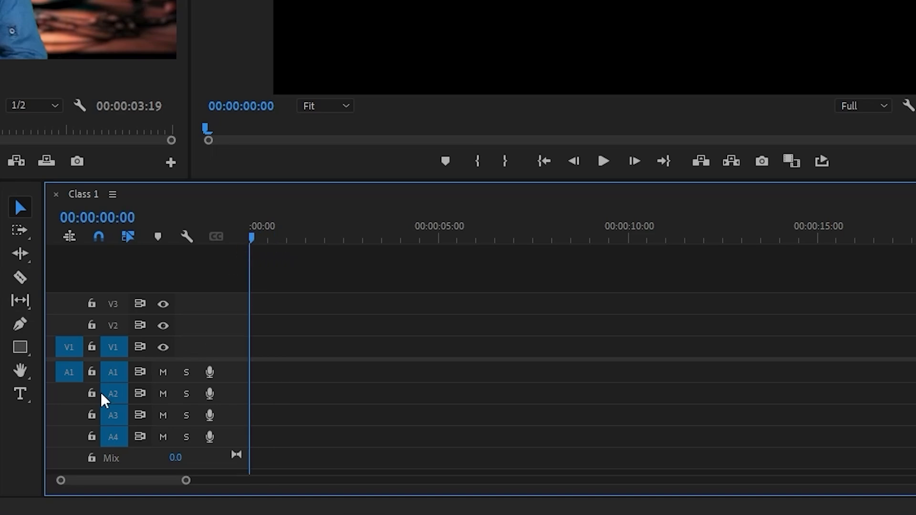
# Step: Disable A1 source patching and place only the marked range's video at the start of V1, changing the sequence settings to match the clip
pyautogui.click(68, 379)
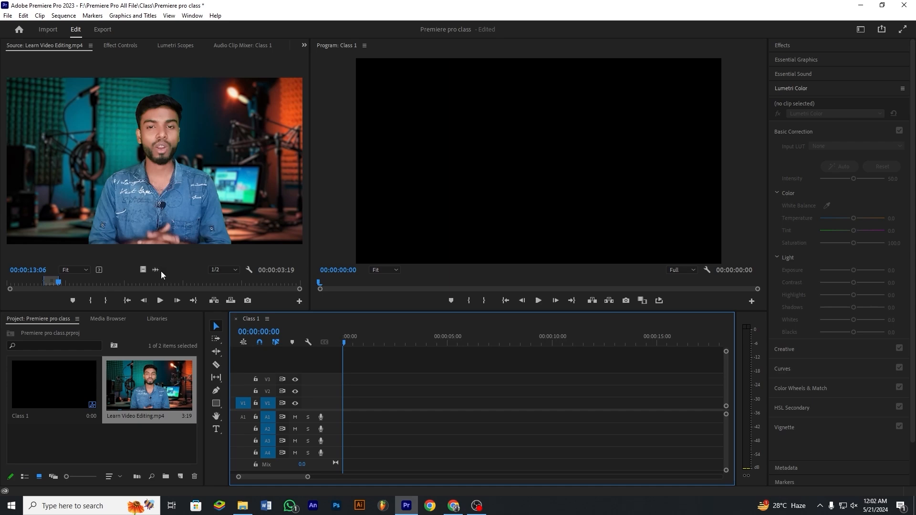
pyautogui.click(173, 225)
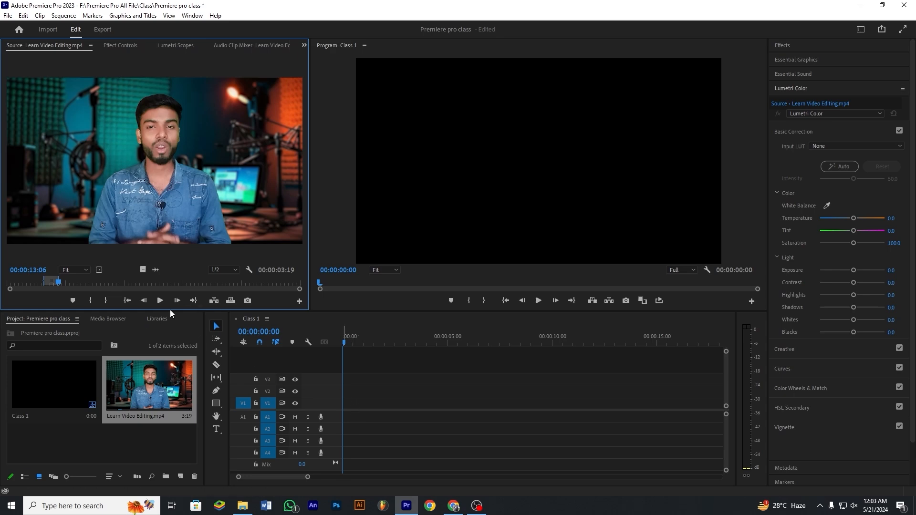
pyautogui.moveTo(144, 270); pyautogui.dragTo(342, 410)
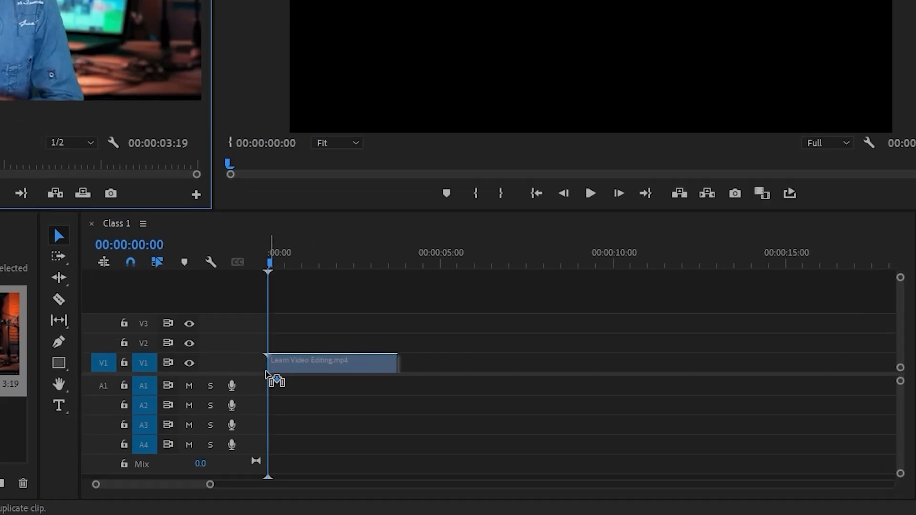
pyautogui.moveTo(266, 374)
pyautogui.mouseDown()
pyautogui.moveTo(310, 382)
pyautogui.moveTo(279, 386)
pyautogui.mouseUp()
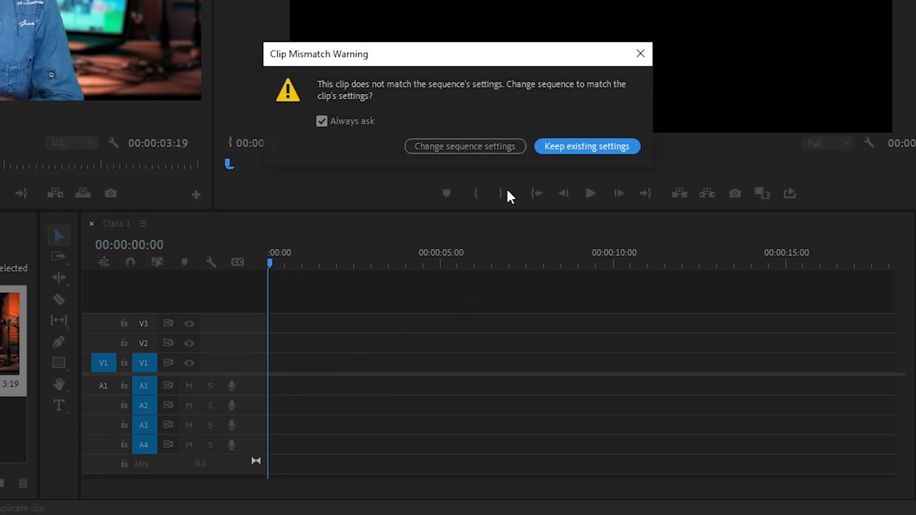
pyautogui.click(455, 147)
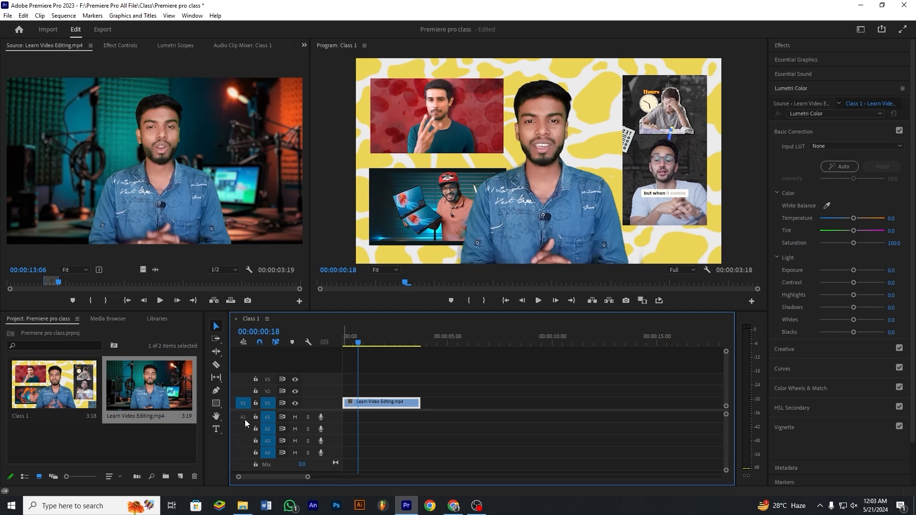
# Step: Re-enable A1 source patching, delete the video clip from V1, and move the playhead to 00:00:02:03
pyautogui.click(243, 417)
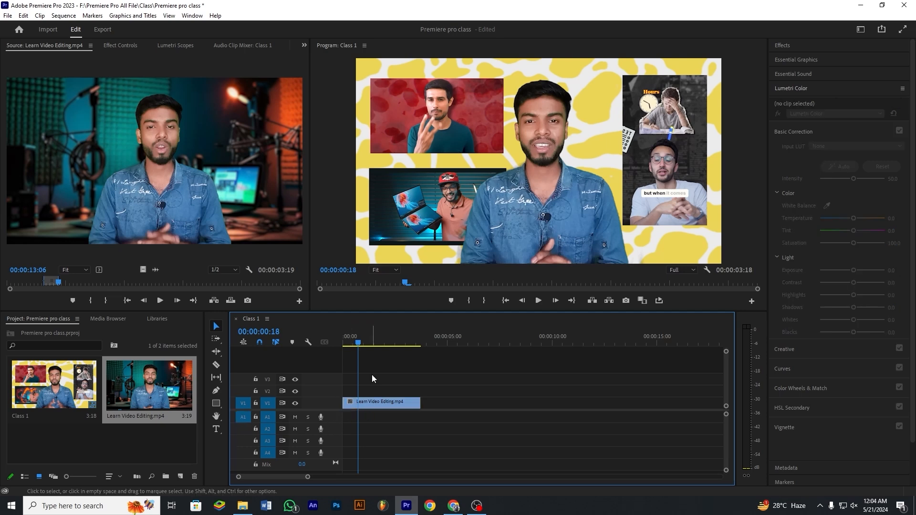
pyautogui.moveTo(359, 344); pyautogui.dragTo(375, 344)
pyautogui.click(377, 403)
pyautogui.press('Delete')
pyautogui.moveTo(375, 343); pyautogui.dragTo(389, 344)
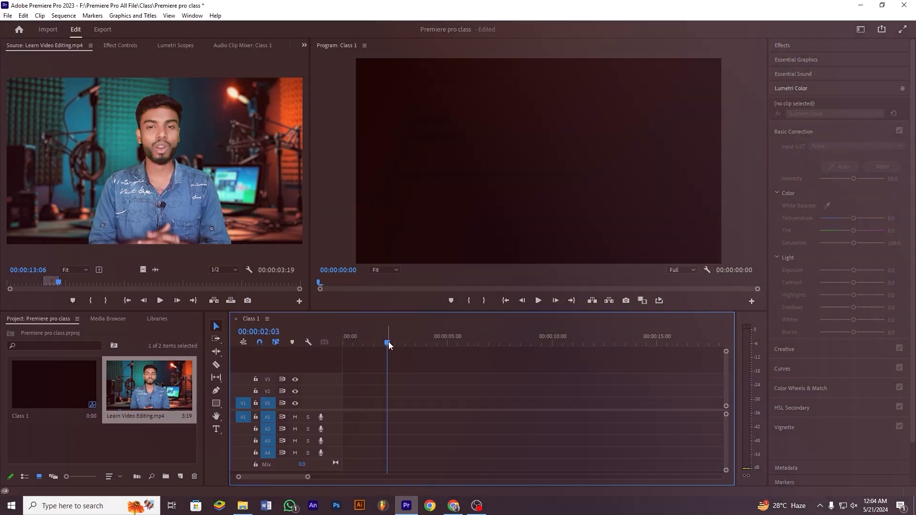